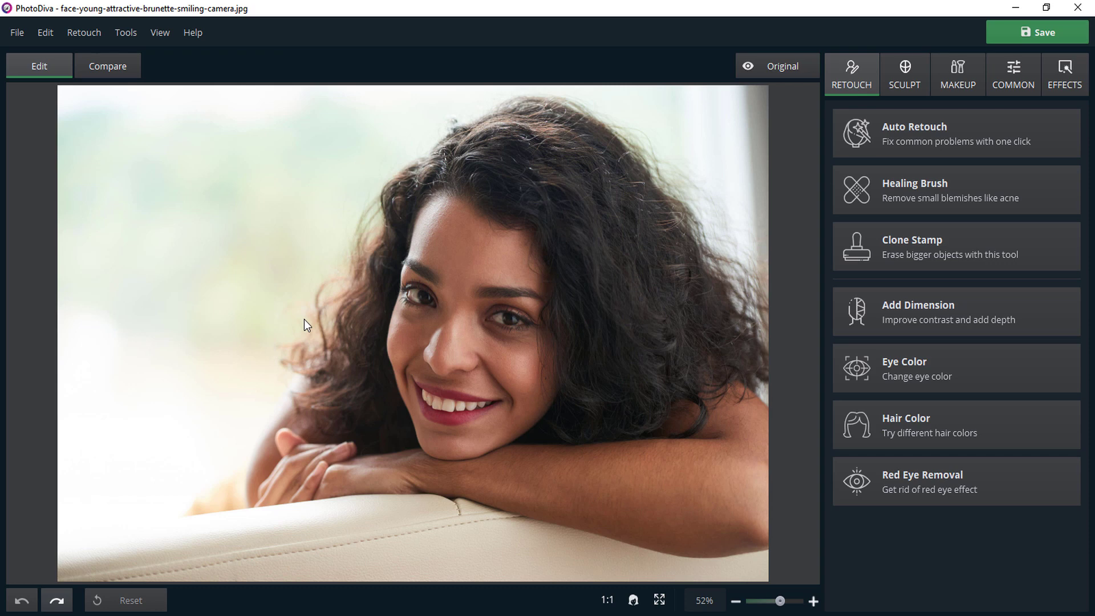
Close the open portrait photo and view the program's About information.
key(ctrl+w)
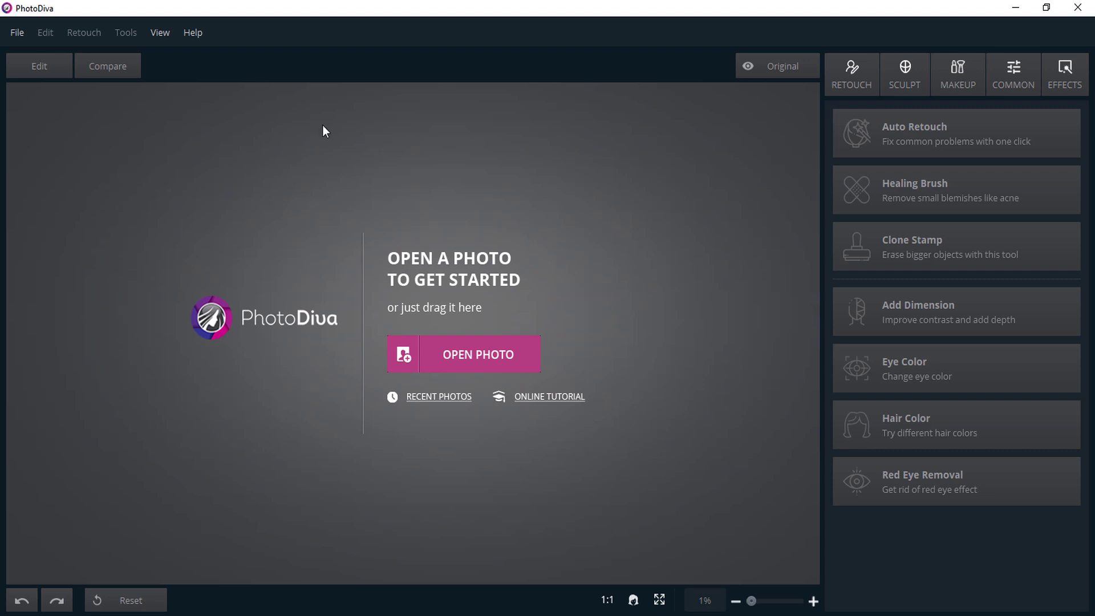
click(196, 38)
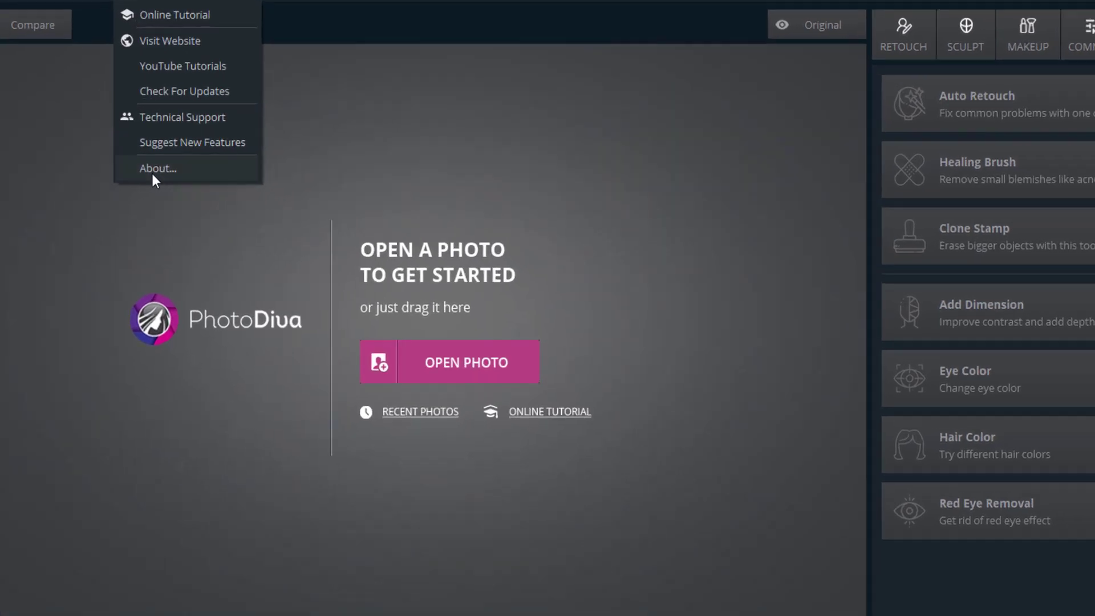
click(153, 171)
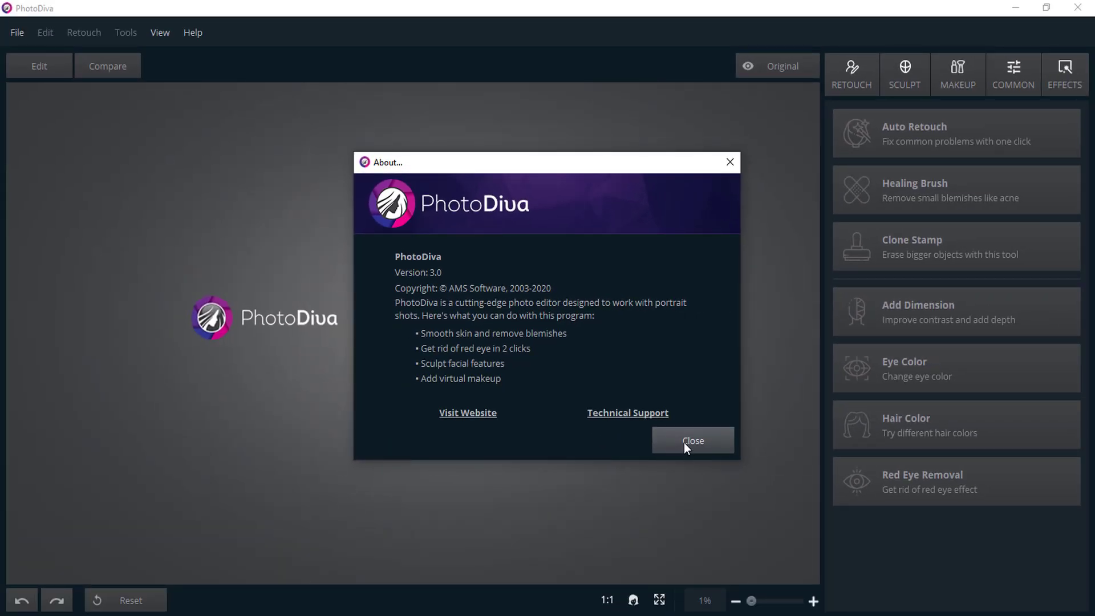
click(683, 443)
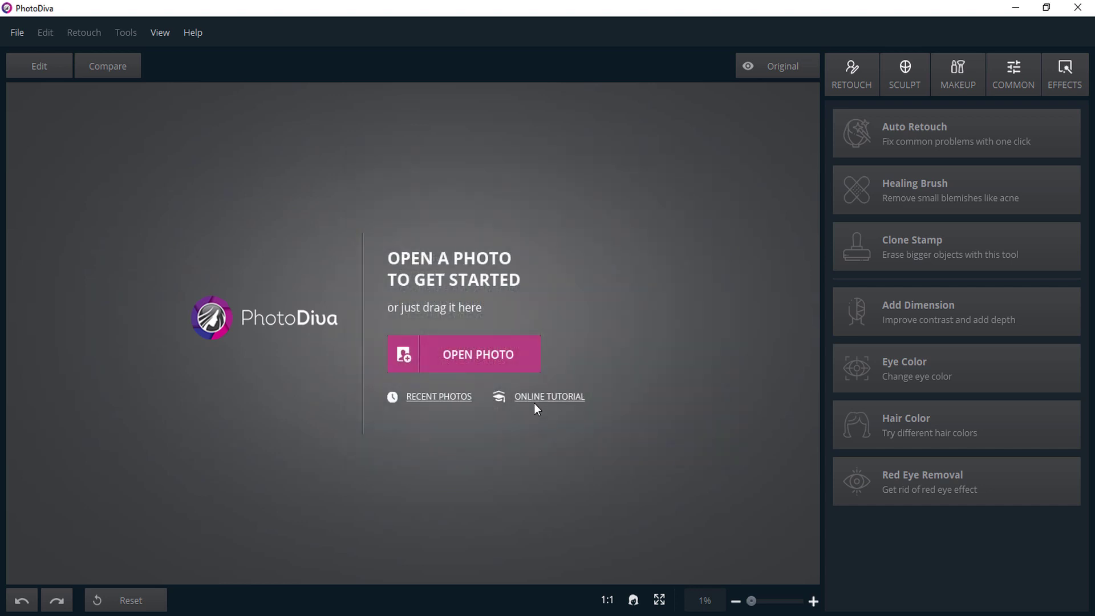
Open the photo face-young-attractive-brunette-smiling-camera from the Testing folder.
click(472, 356)
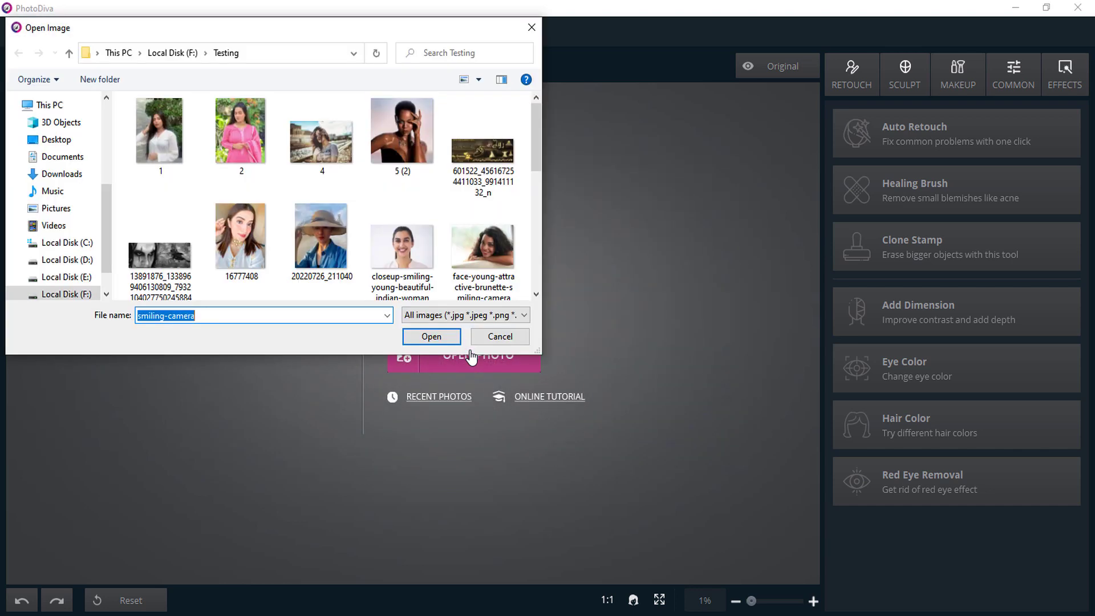
click(498, 254)
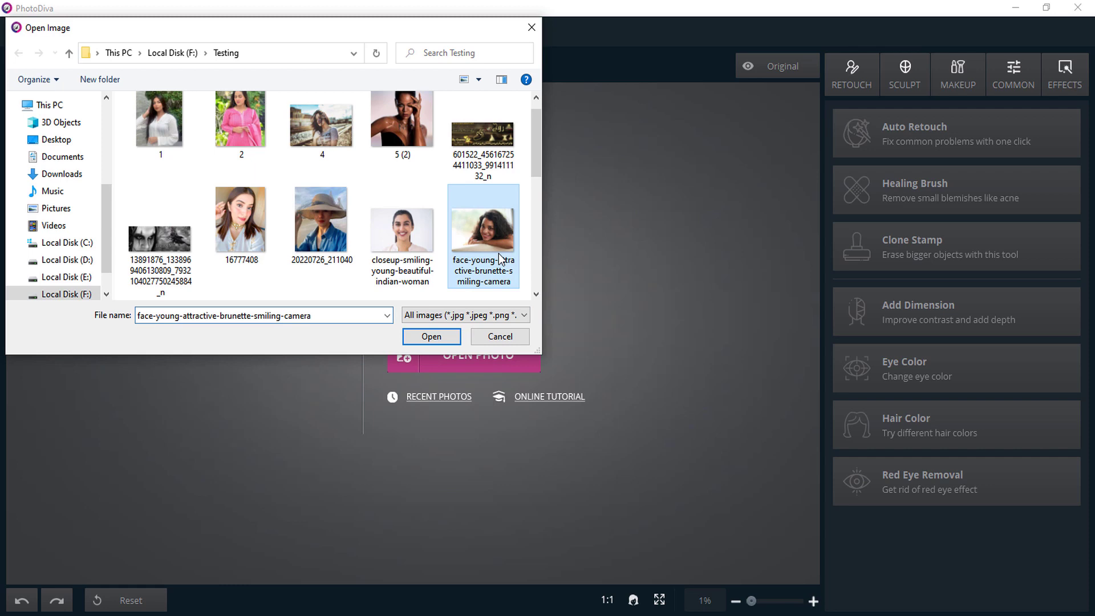
click(448, 337)
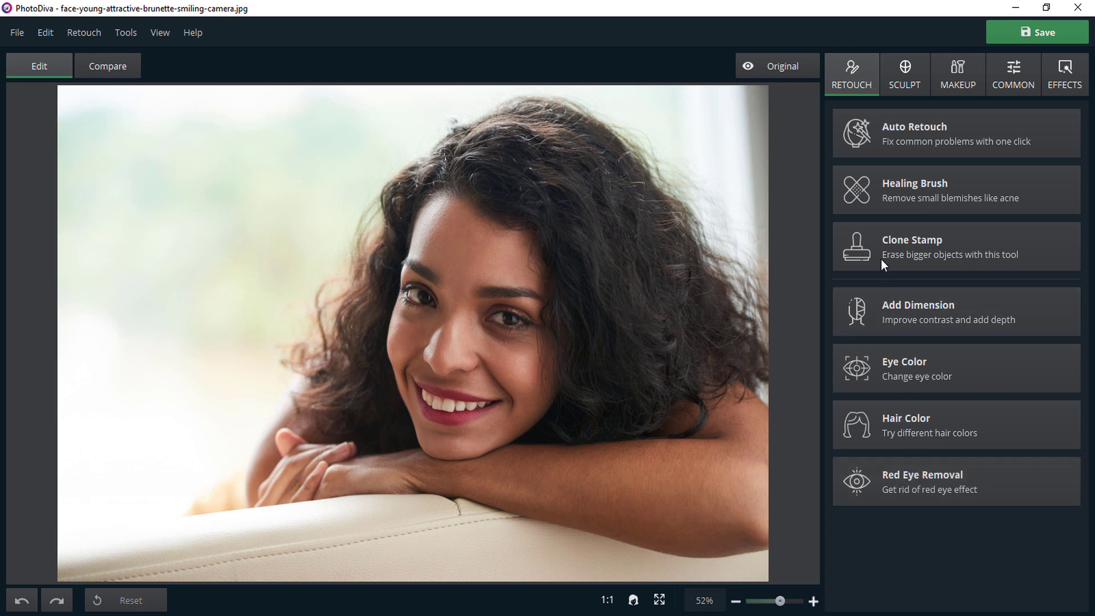
Start Auto Retouch on the portrait and browse its preset styles.
click(908, 134)
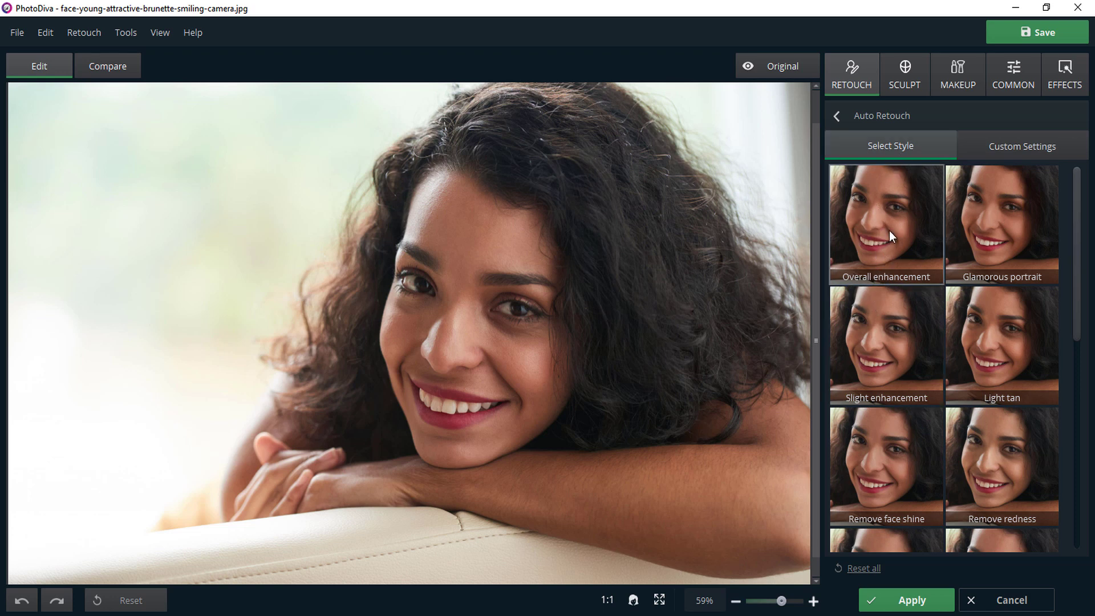
scroll(927, 278, down, 3)
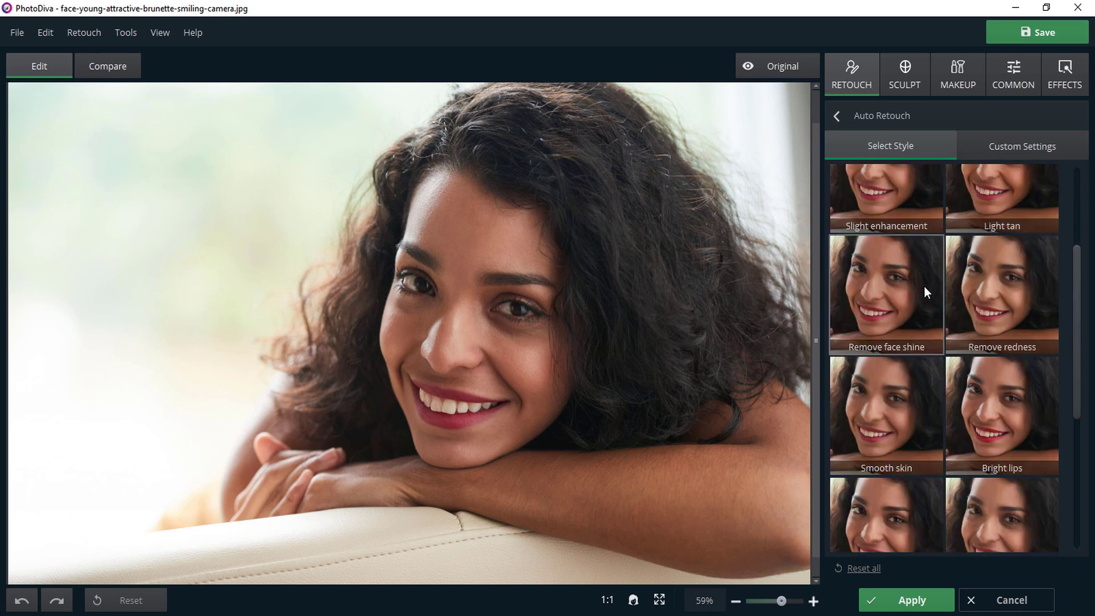
Try the Remove redness and Remove face shine styles on the portrait and reset all retouch settings.
click(995, 294)
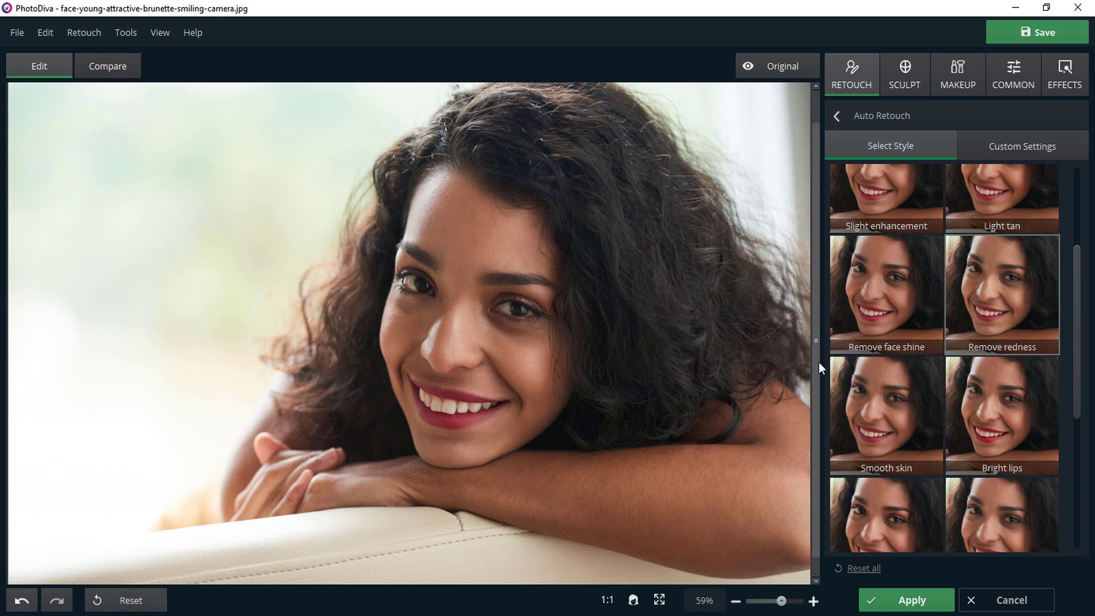
click(872, 297)
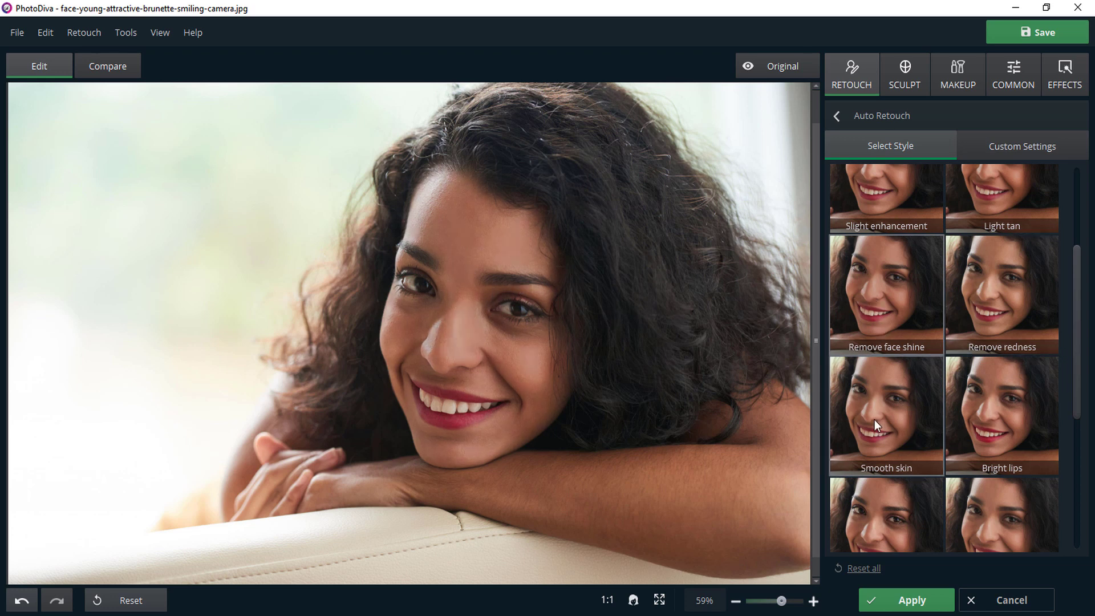
click(864, 569)
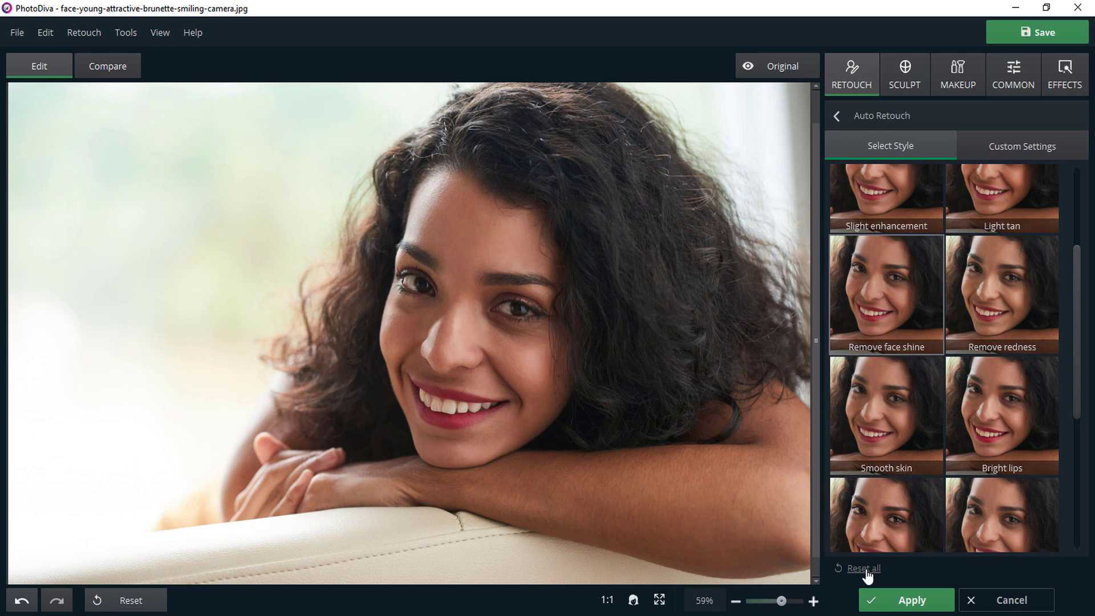
In the custom retouch settings, set the skin's Smoothing to 49, Wrinkles to 47, Redness to 48 and Glare to 1.
click(1018, 147)
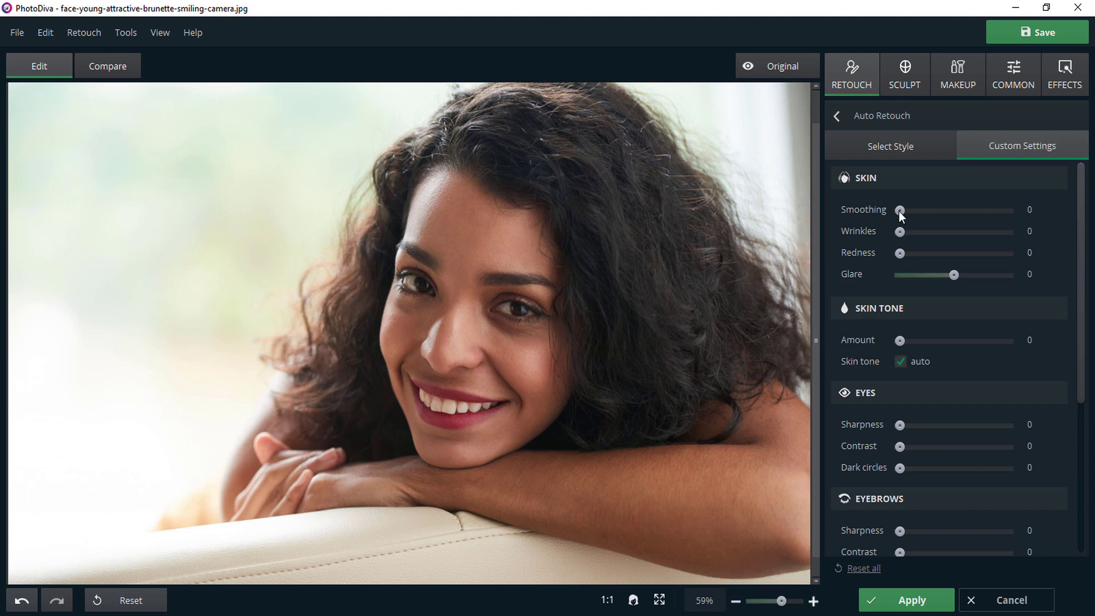
drag(900, 210, 947, 213)
drag(905, 232, 950, 236)
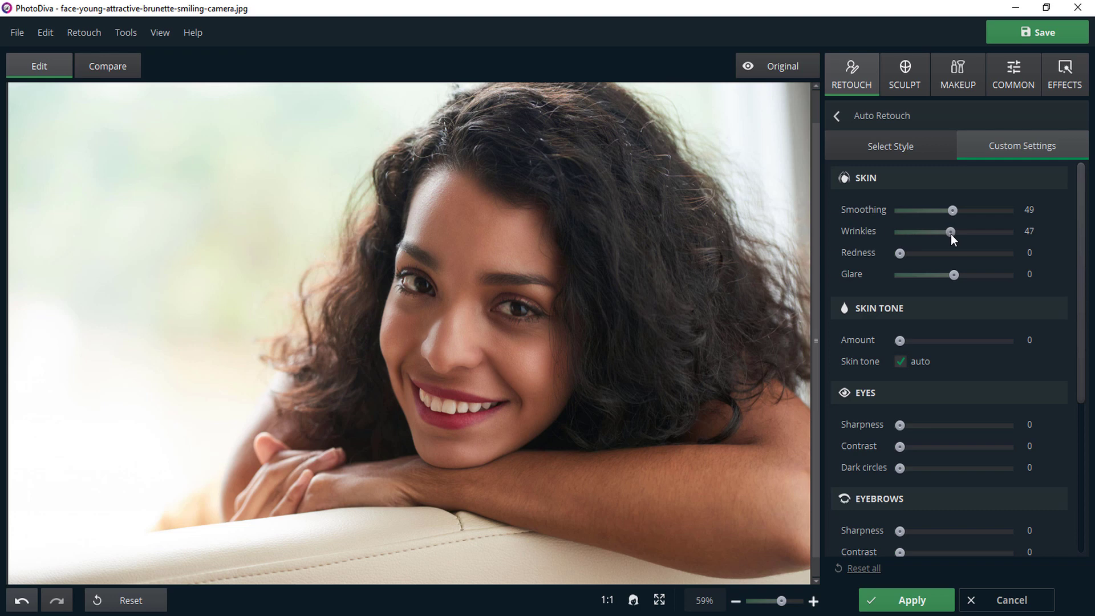
drag(901, 256, 952, 258)
drag(954, 274, 1019, 278)
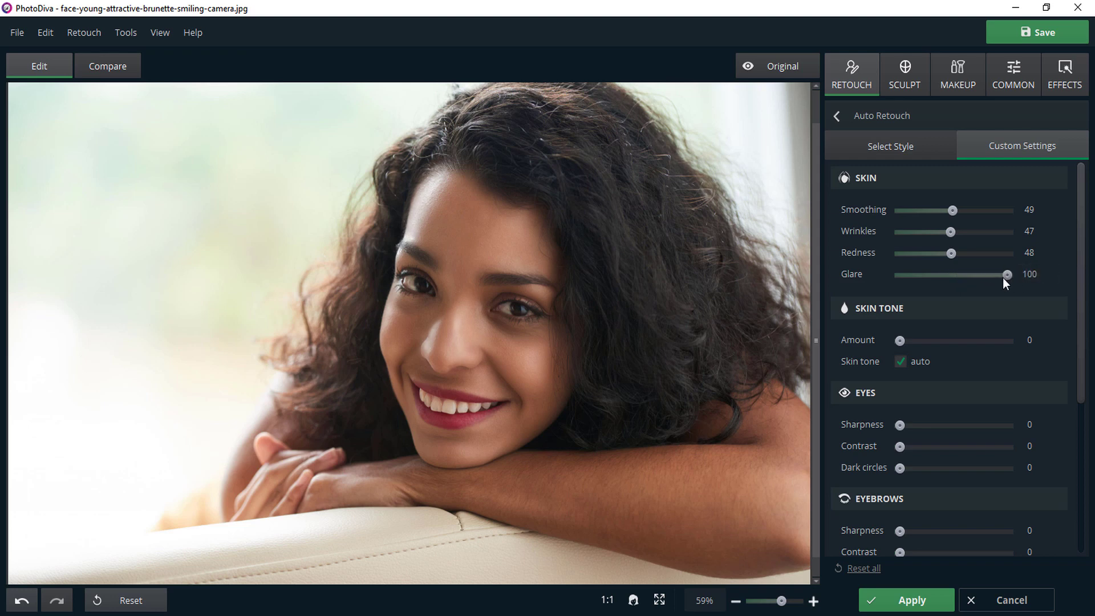
drag(1000, 278, 955, 278)
Try manual lighting and color balance for the skin tone, returning to the automatic tone with a reduced Amount.
click(901, 361)
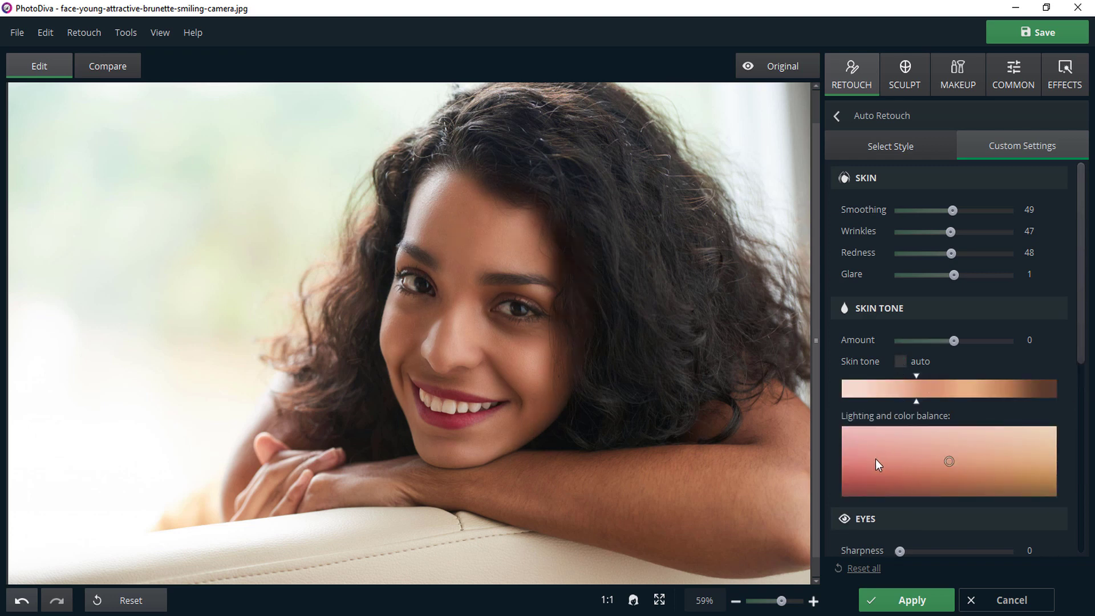
click(1010, 442)
drag(956, 346, 996, 352)
click(909, 454)
click(943, 442)
click(901, 361)
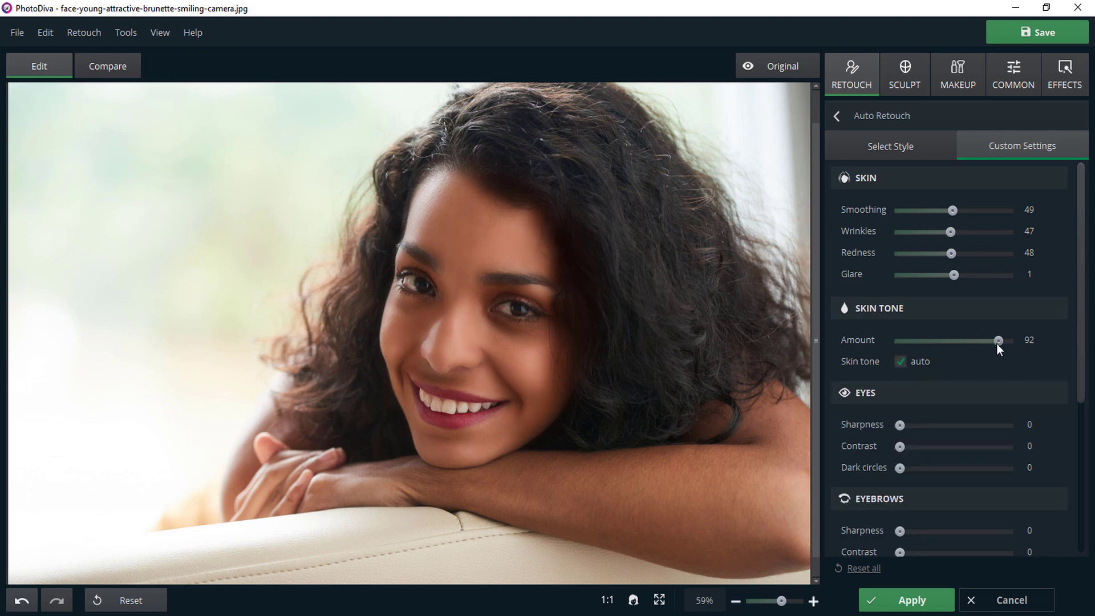
drag(998, 343, 964, 353)
Set the eyes' Sharpness to 76, Contrast to 77 and Dark circles to 41, and compare the face with the original.
drag(1081, 361, 1083, 488)
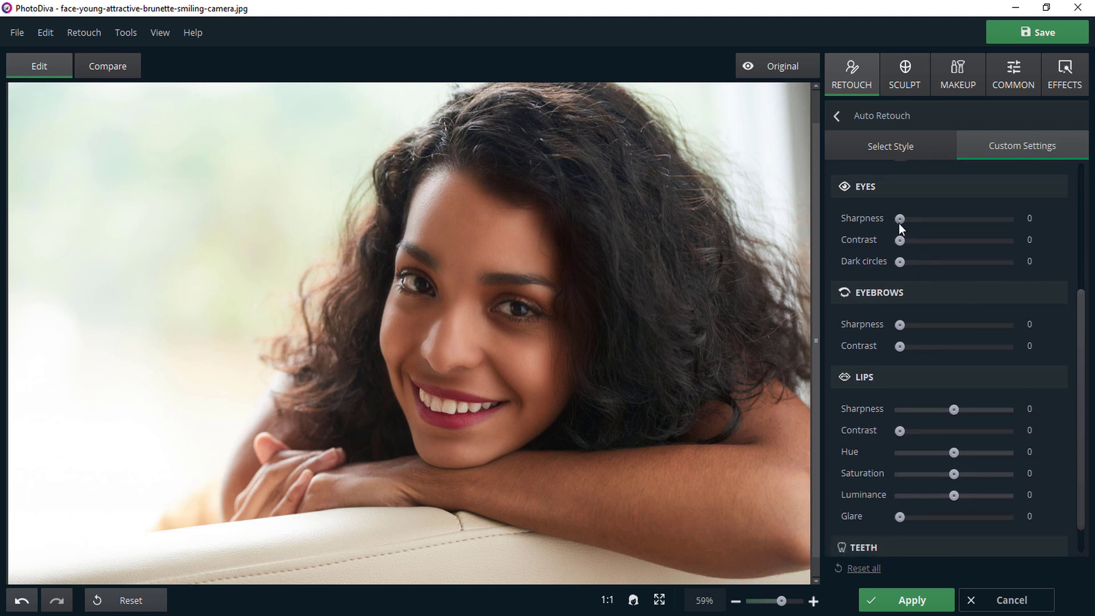
click(660, 603)
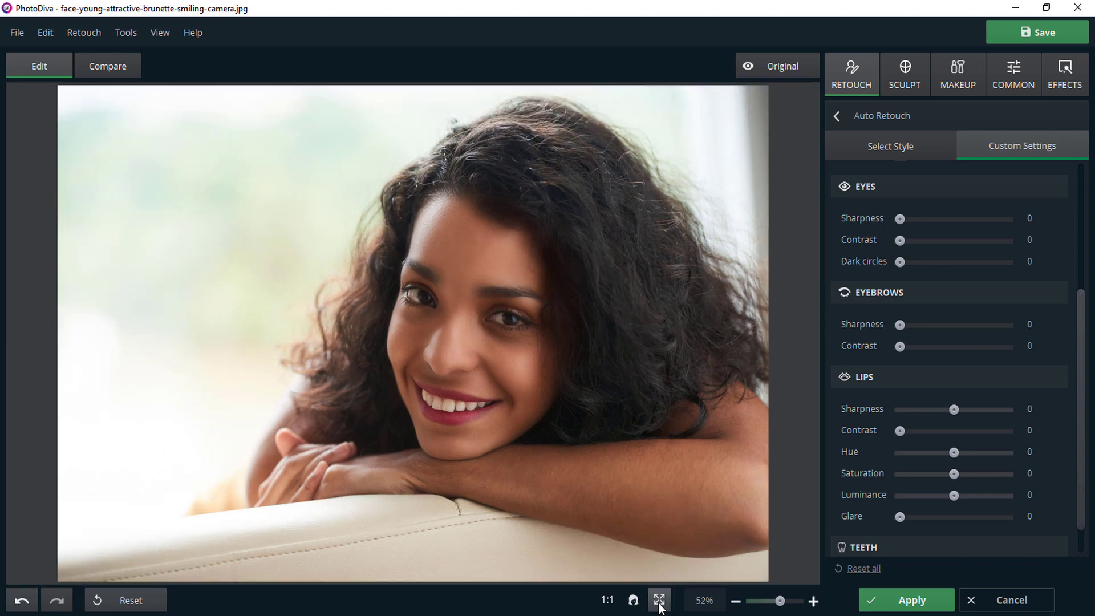
click(609, 599)
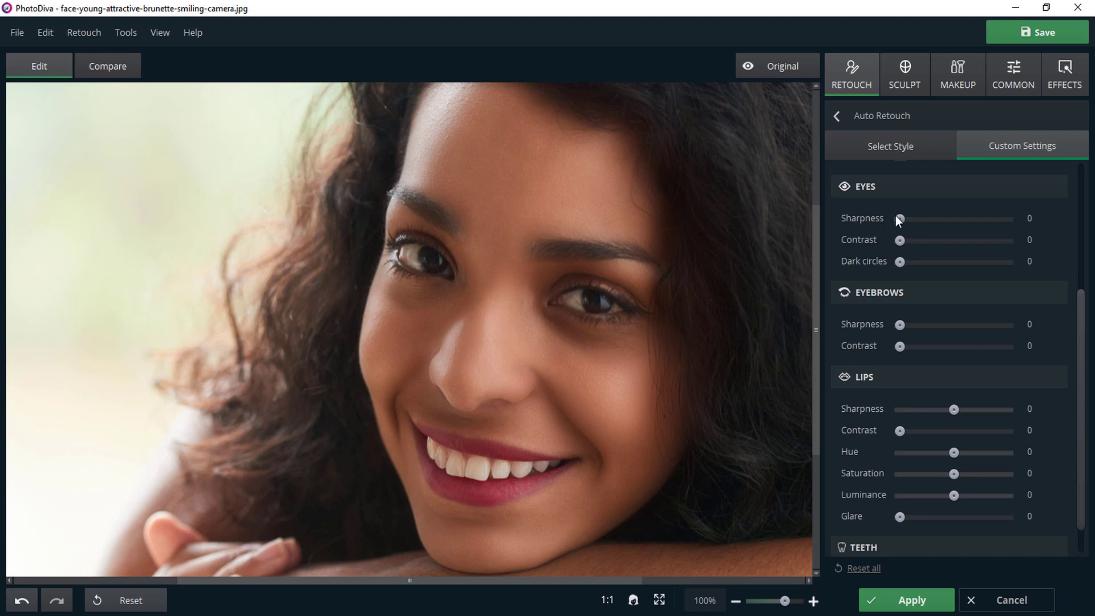
drag(901, 220, 980, 226)
drag(901, 240, 983, 246)
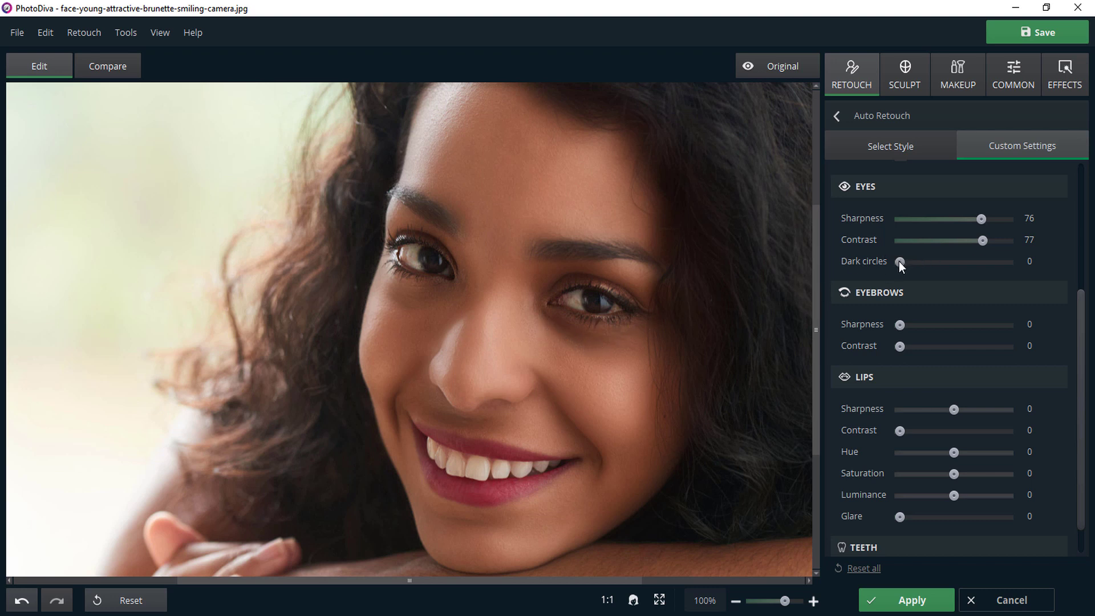
drag(901, 262, 933, 264)
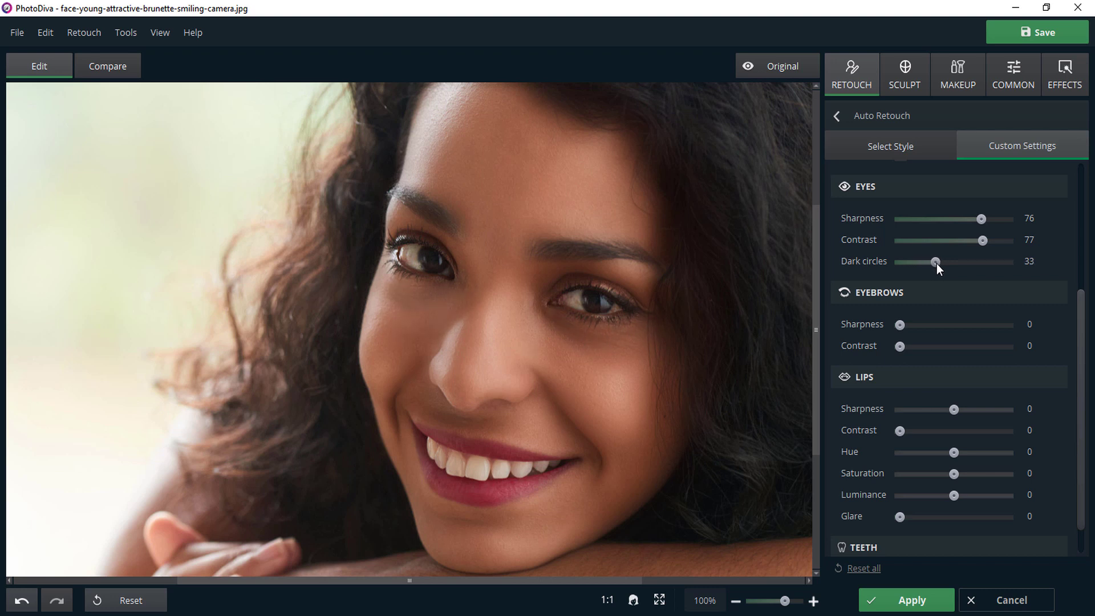
drag(942, 264, 944, 263)
click(776, 73)
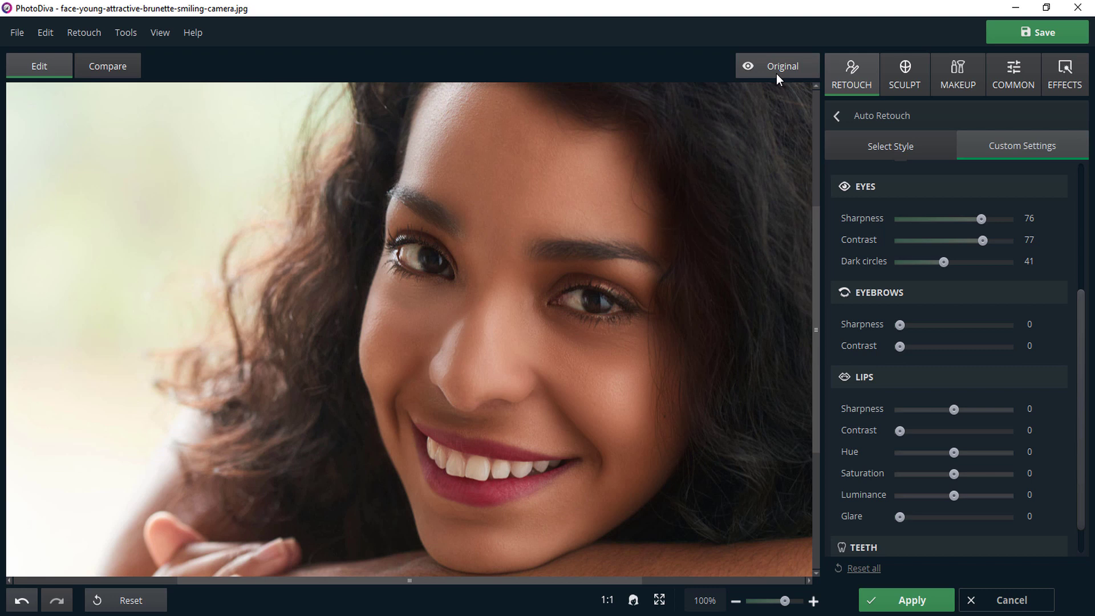
click(777, 73)
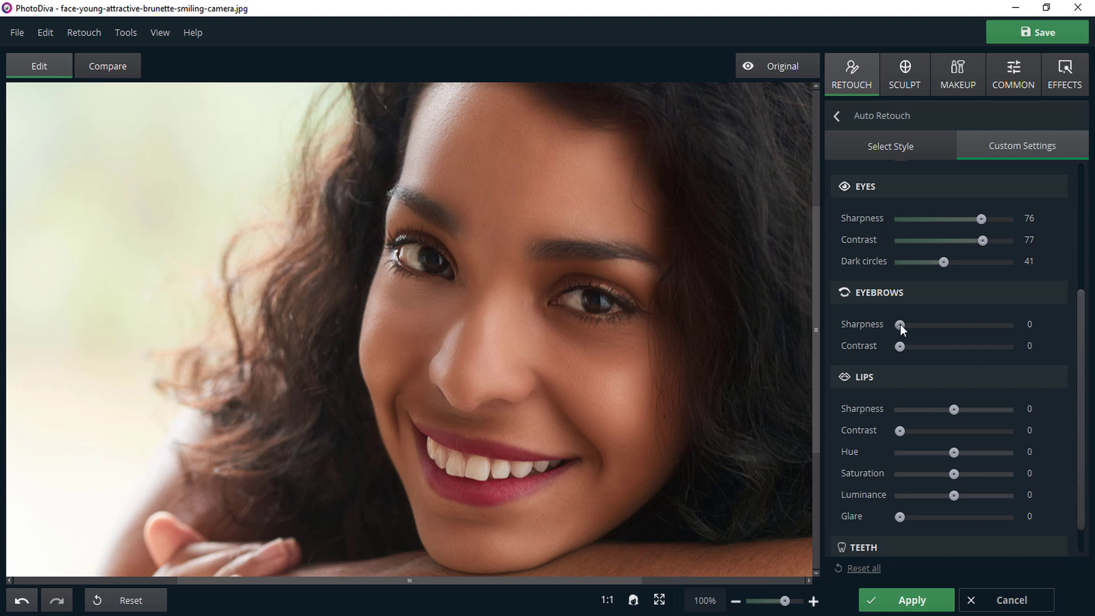
Set both the Sharpness and the Contrast of the eyebrows to 100.
drag(901, 324, 946, 325)
drag(901, 346, 1044, 352)
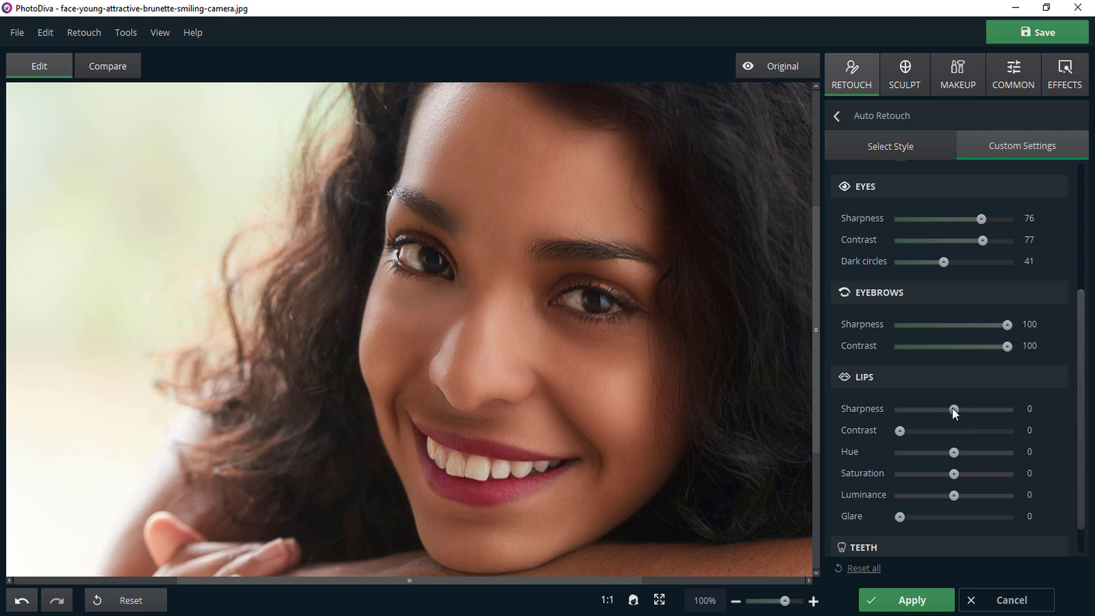
Set the lips' Sharpness to 73, Contrast to 32, Hue to -9, Saturation to 100, Luminance to -48 and Glare to 46.
drag(954, 408, 993, 410)
drag(901, 431, 876, 461)
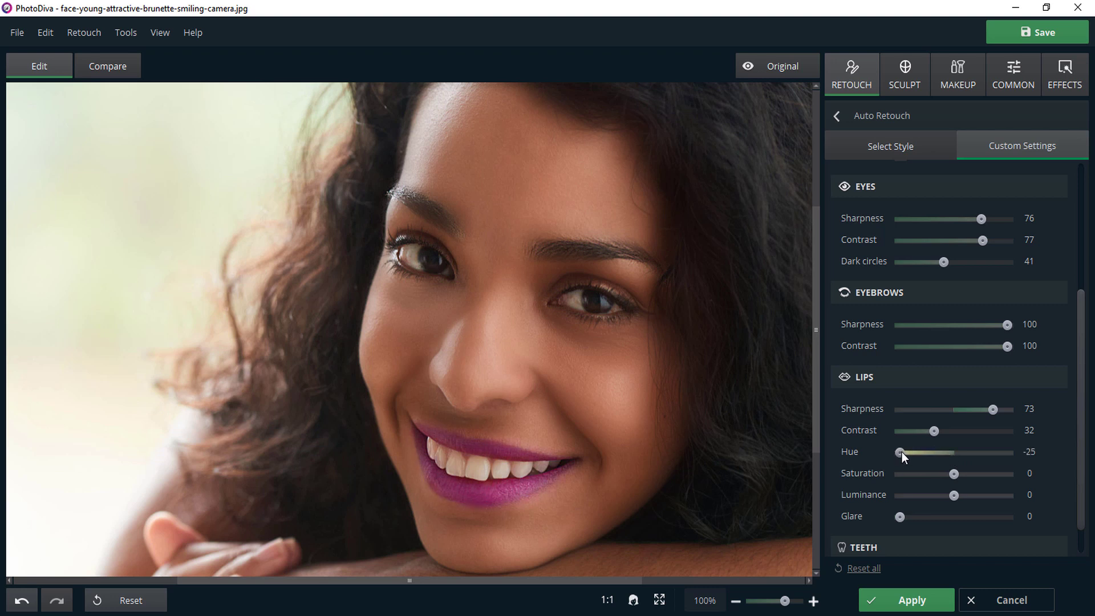
drag(899, 454, 940, 460)
drag(954, 473, 1018, 477)
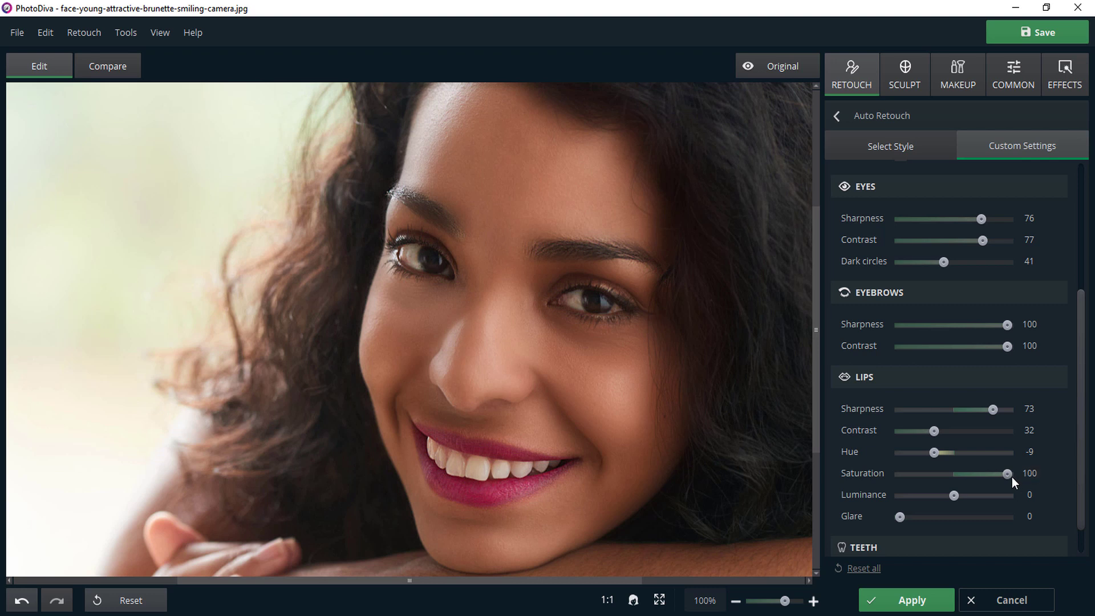
drag(956, 493, 932, 501)
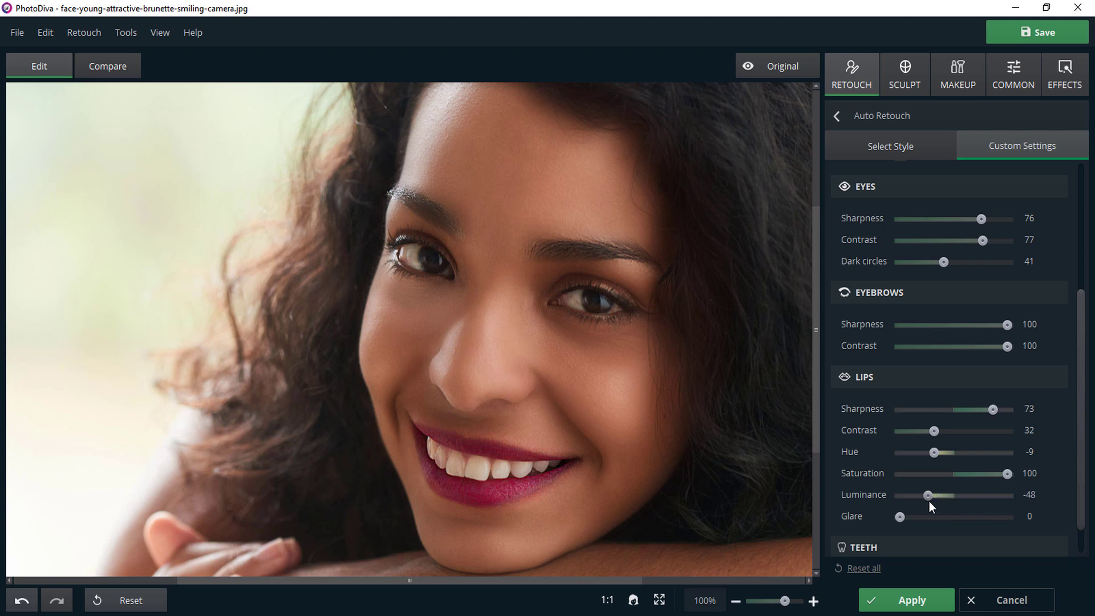
drag(899, 520, 951, 522)
Set the teeth Whiteness to 57, compare with the original photo, and apply the Auto Retouch settings.
scroll(1076, 502, down, 1)
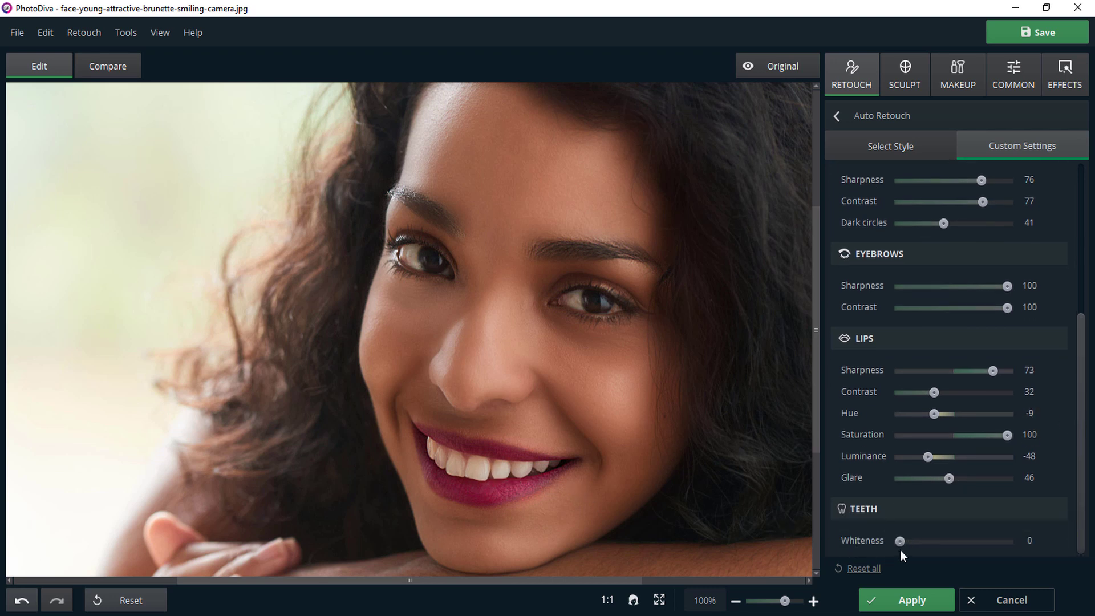
drag(899, 544, 962, 552)
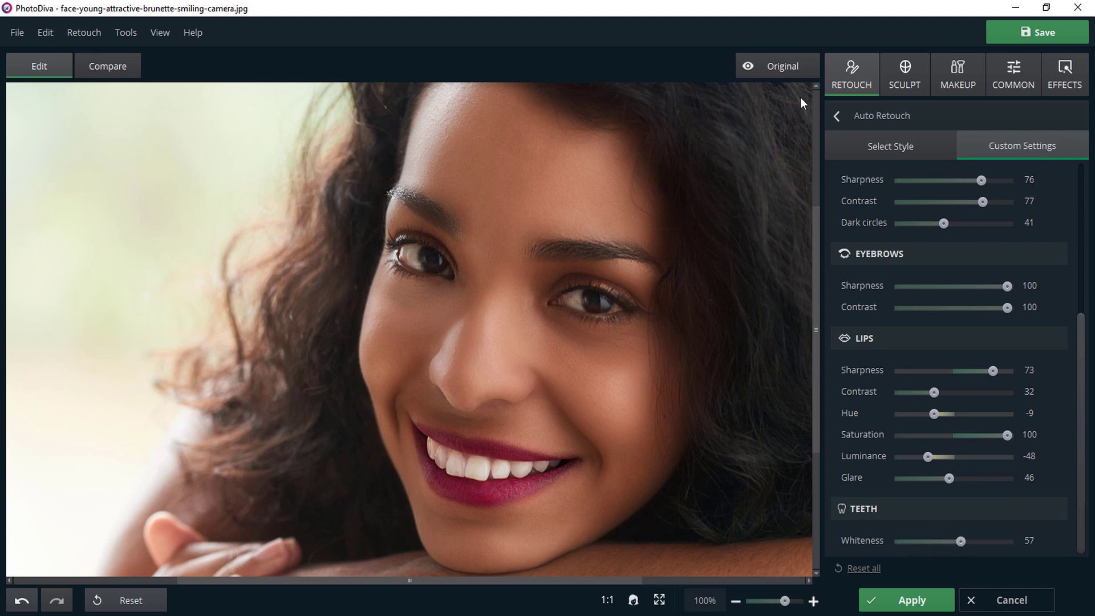
click(785, 67)
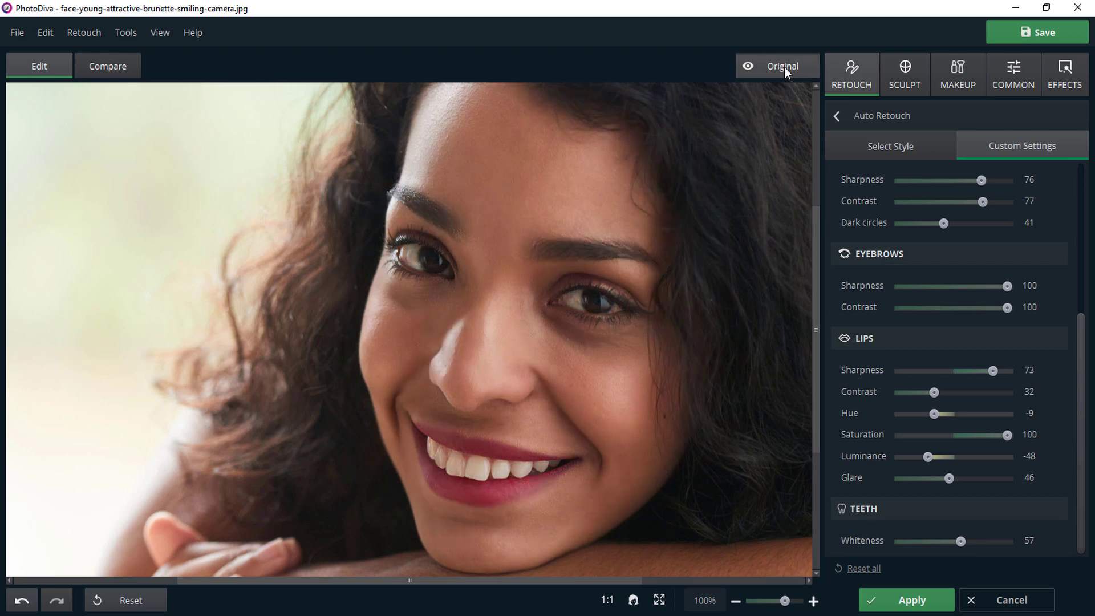
click(785, 67)
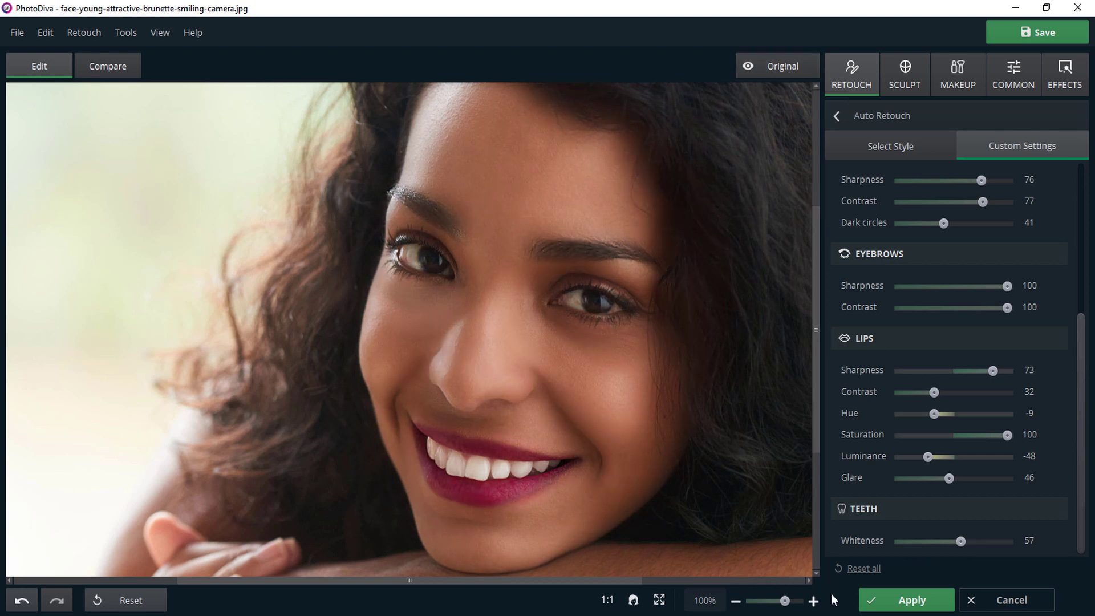
click(906, 603)
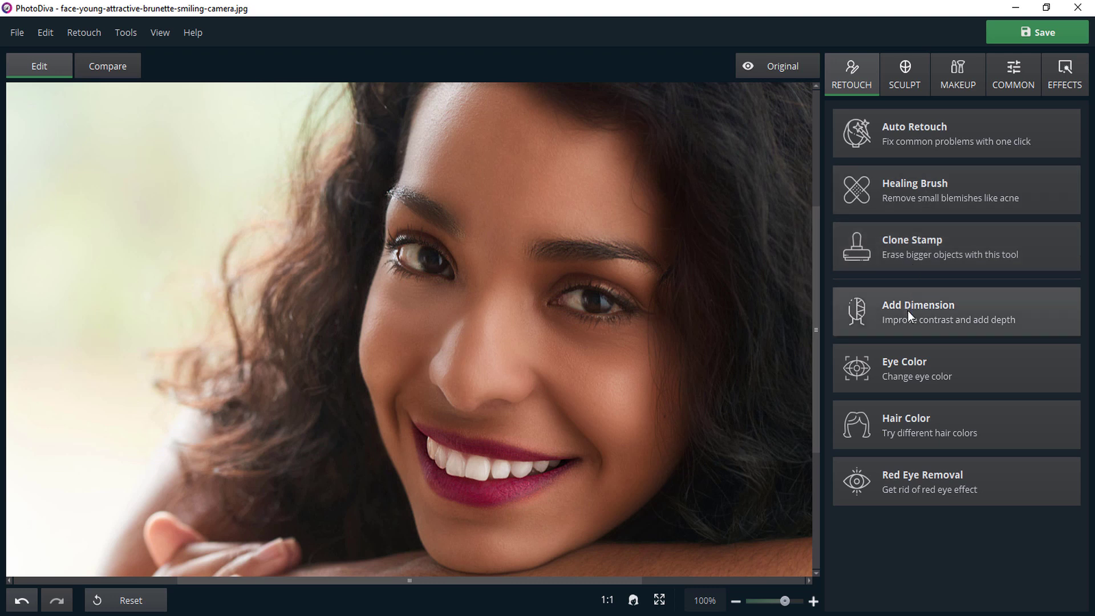
Paint both irises light blue with the Eye Color brush at Size 7 and Feather 100.
click(909, 373)
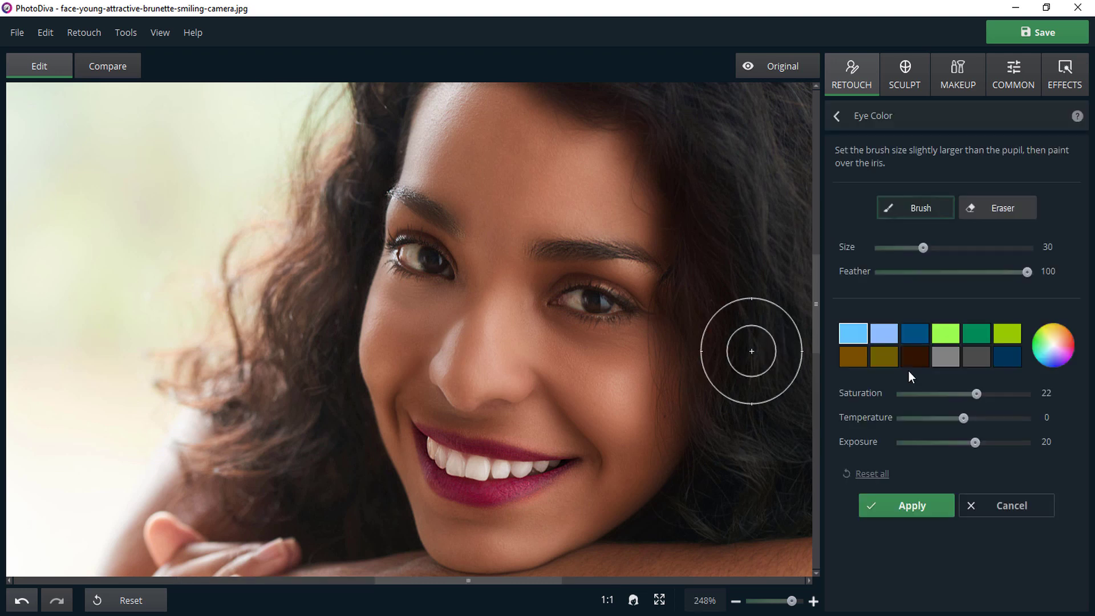
scroll(582, 317, down, 6)
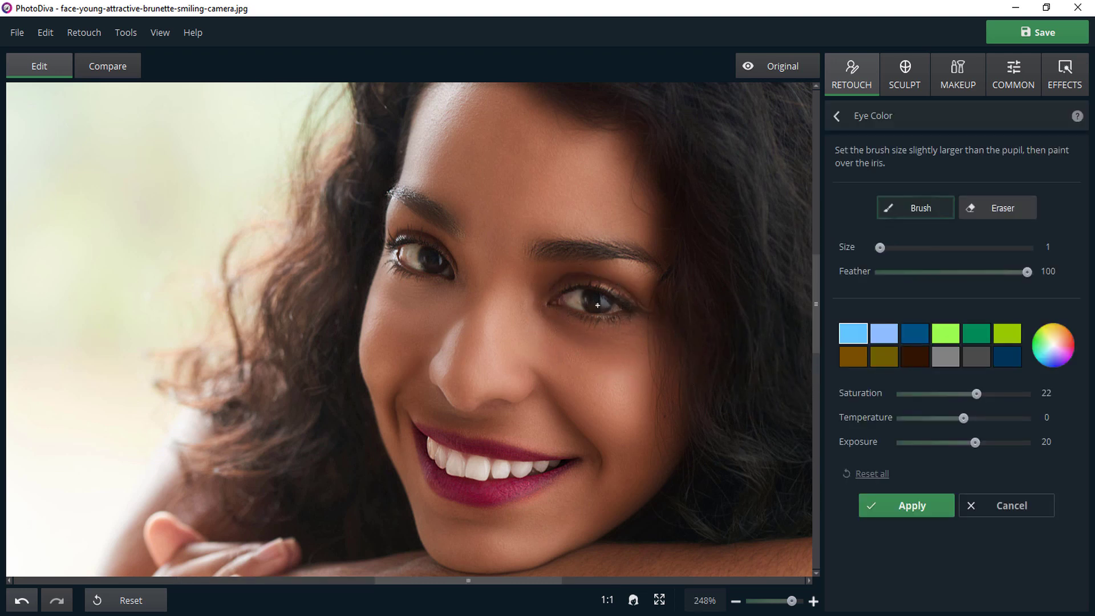
scroll(619, 400, up, 4)
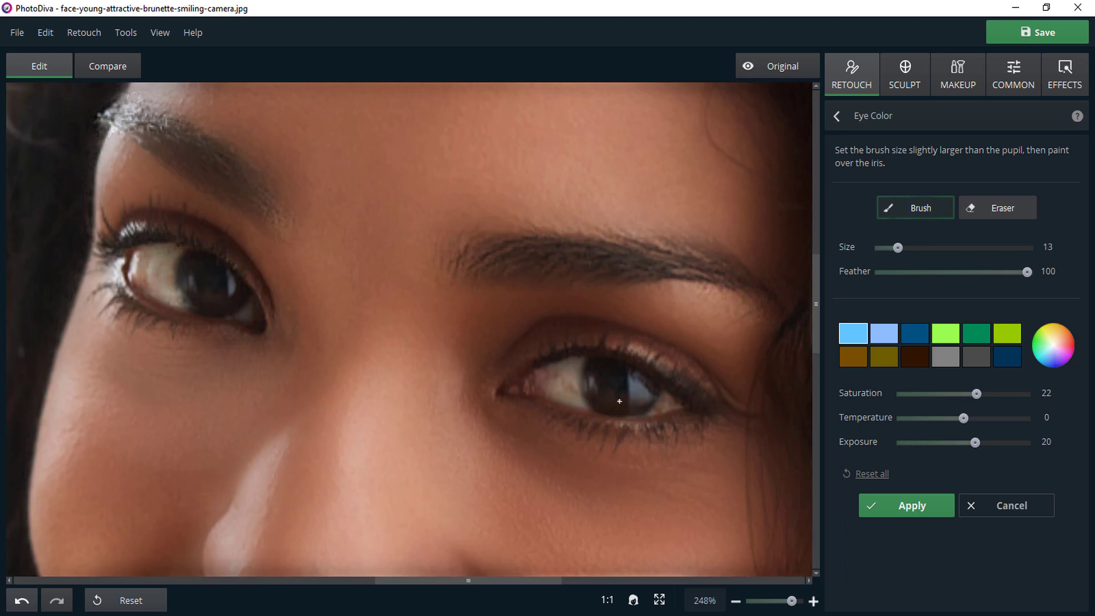
scroll(619, 401, up, 2)
scroll(619, 386, down, 4)
mouse_move(607, 385)
mouse_down()
mouse_move(600, 369)
mouse_move(607, 402)
mouse_move(648, 391)
mouse_move(610, 368)
mouse_move(633, 388)
mouse_move(606, 383)
mouse_move(626, 384)
mouse_move(609, 366)
mouse_up()
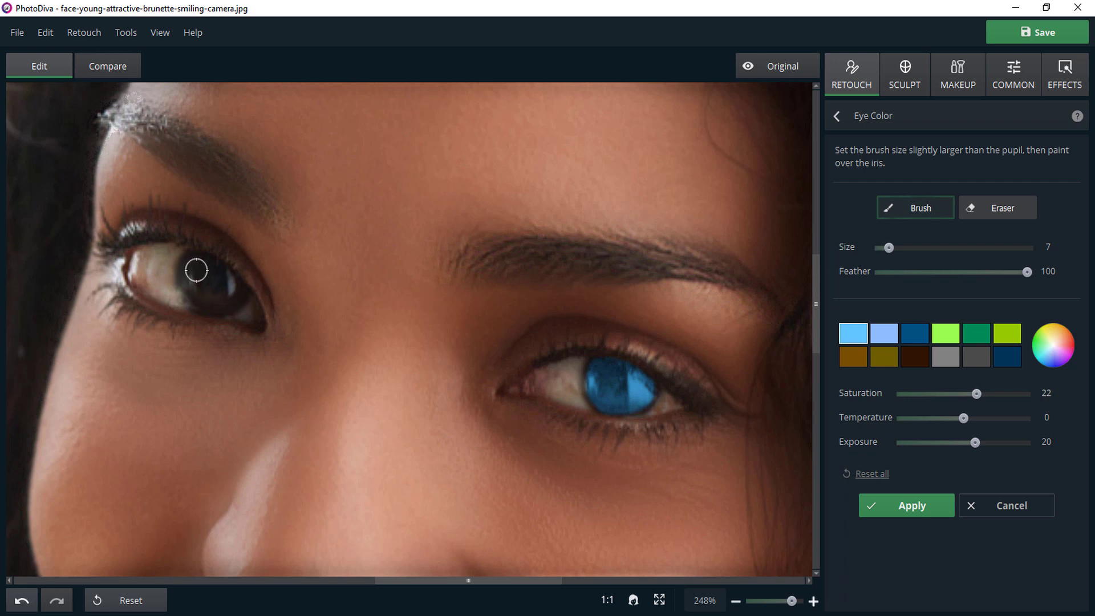
mouse_move(196, 261)
mouse_down()
mouse_move(210, 303)
mouse_move(235, 292)
mouse_move(203, 263)
mouse_move(227, 278)
mouse_move(220, 295)
mouse_move(201, 278)
mouse_move(222, 292)
mouse_up()
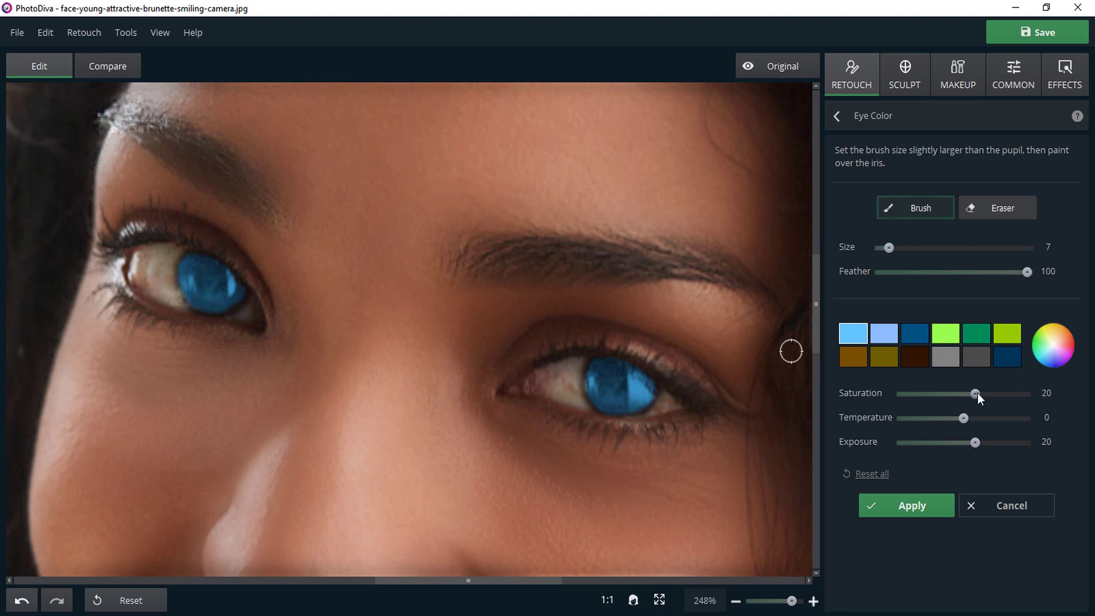
Set the eye color's Saturation to 100, Temperature to 36 and Exposure to -3.
drag(978, 394, 1037, 396)
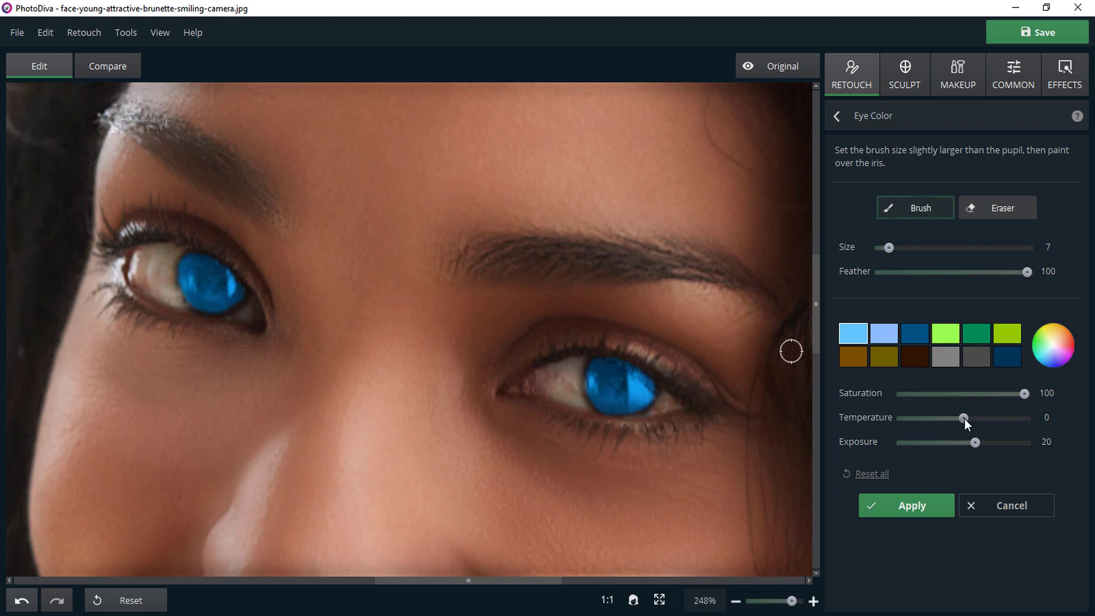
drag(966, 419, 896, 439)
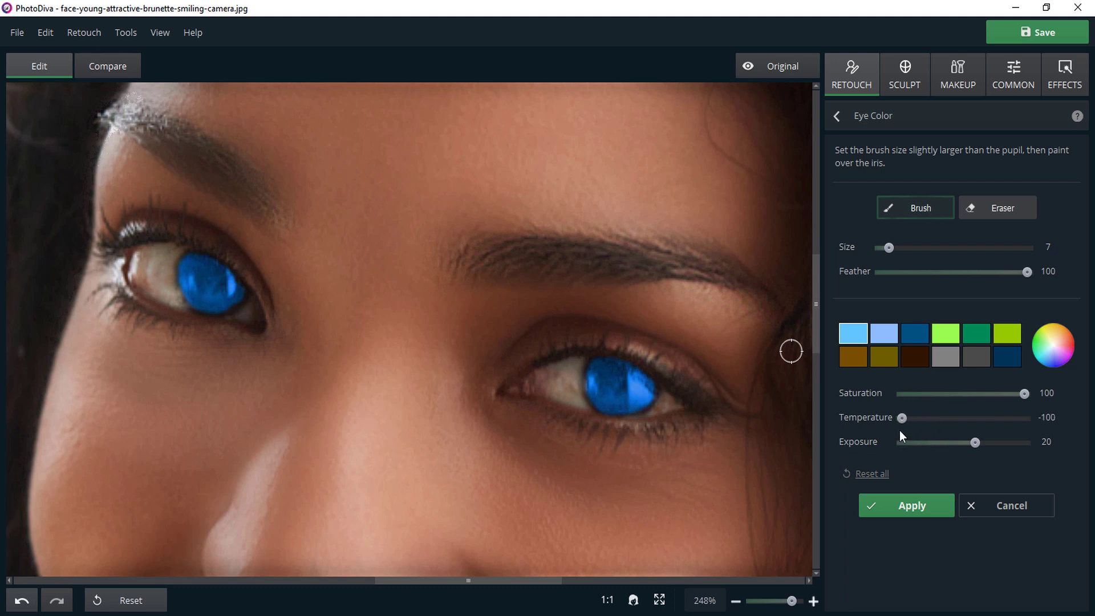
drag(899, 418, 943, 449)
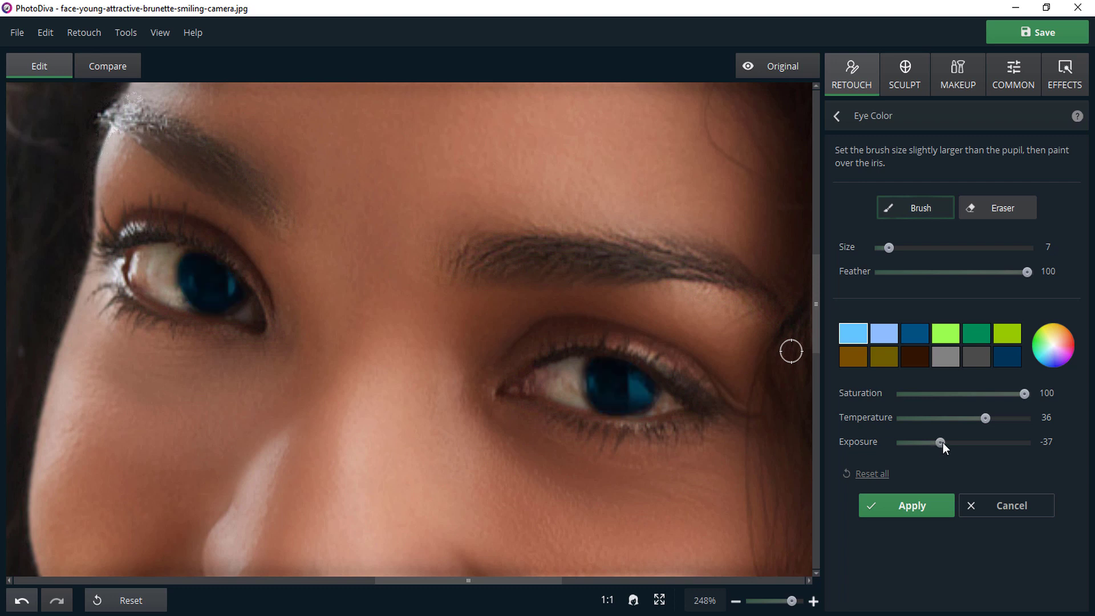
drag(946, 444, 974, 447)
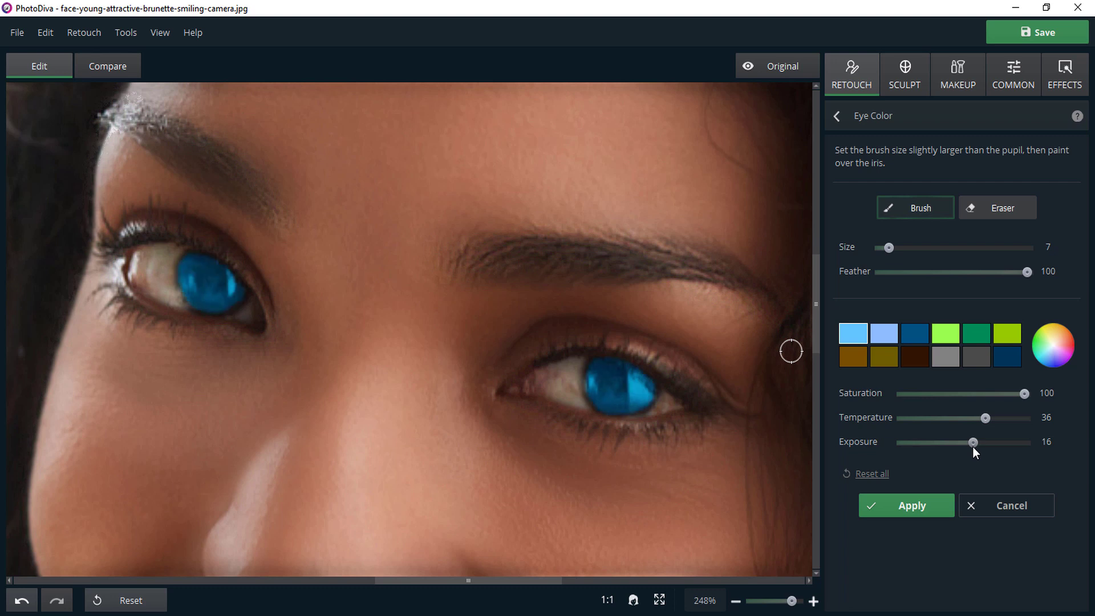
drag(970, 445, 966, 446)
drag(965, 443, 963, 442)
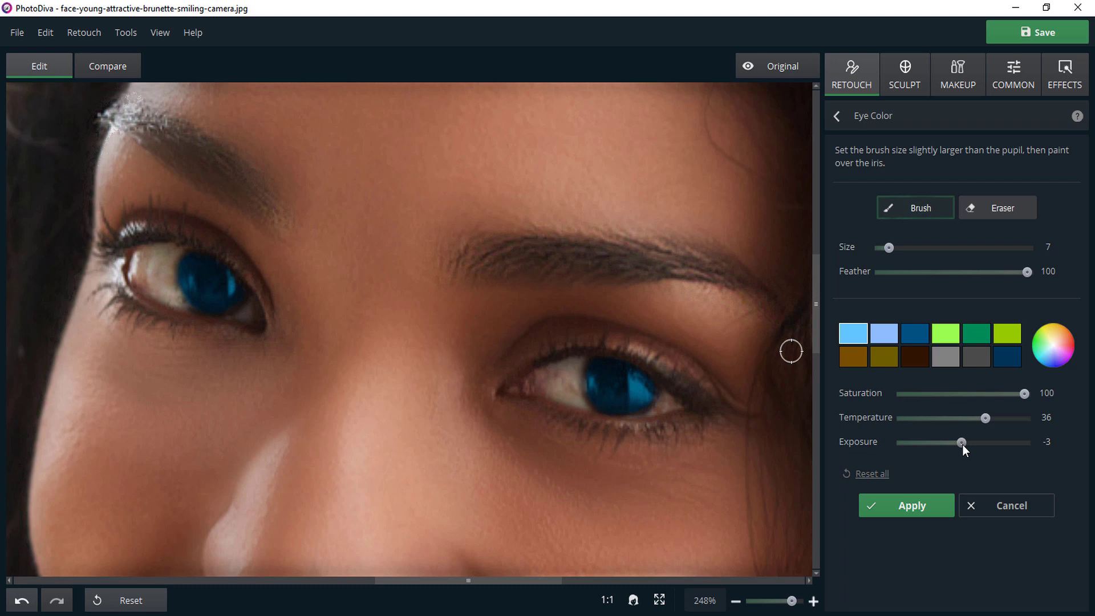
Compare the whole photo with the original and apply the eye color change.
click(659, 601)
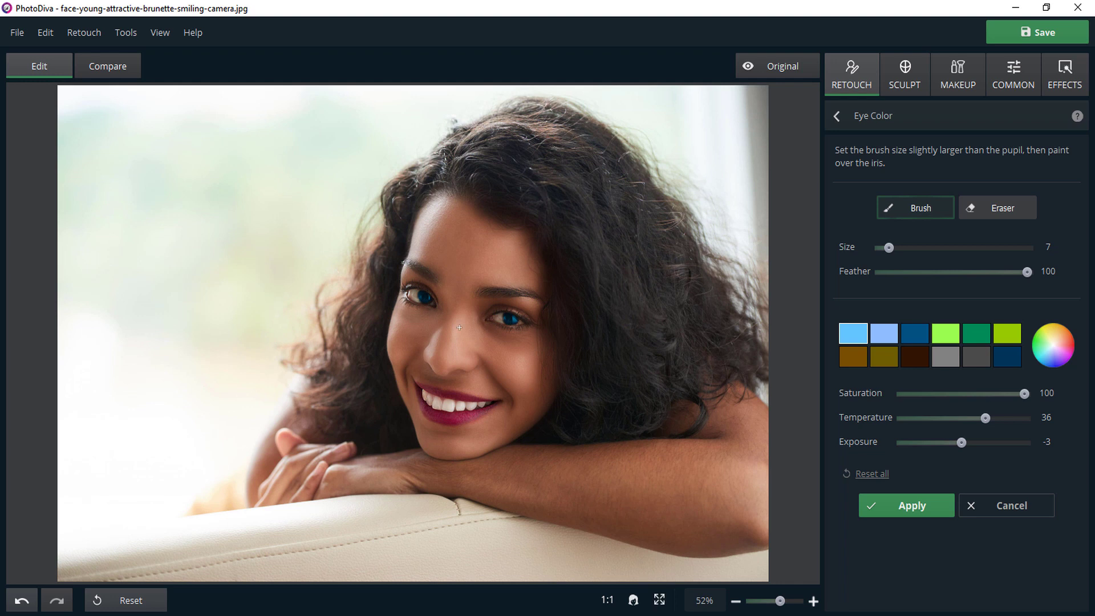
click(774, 59)
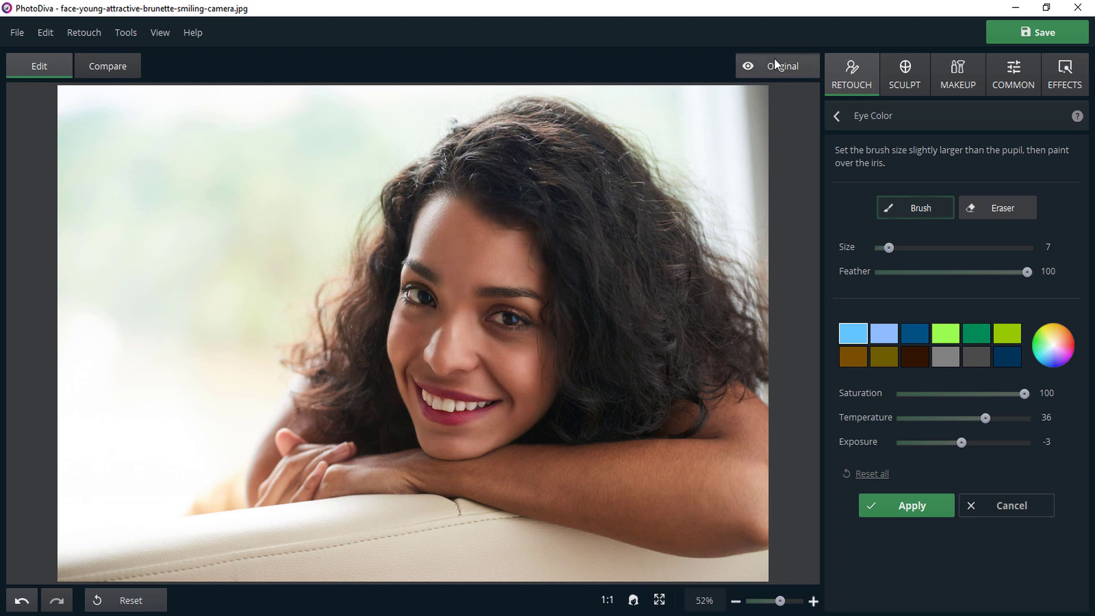
click(774, 59)
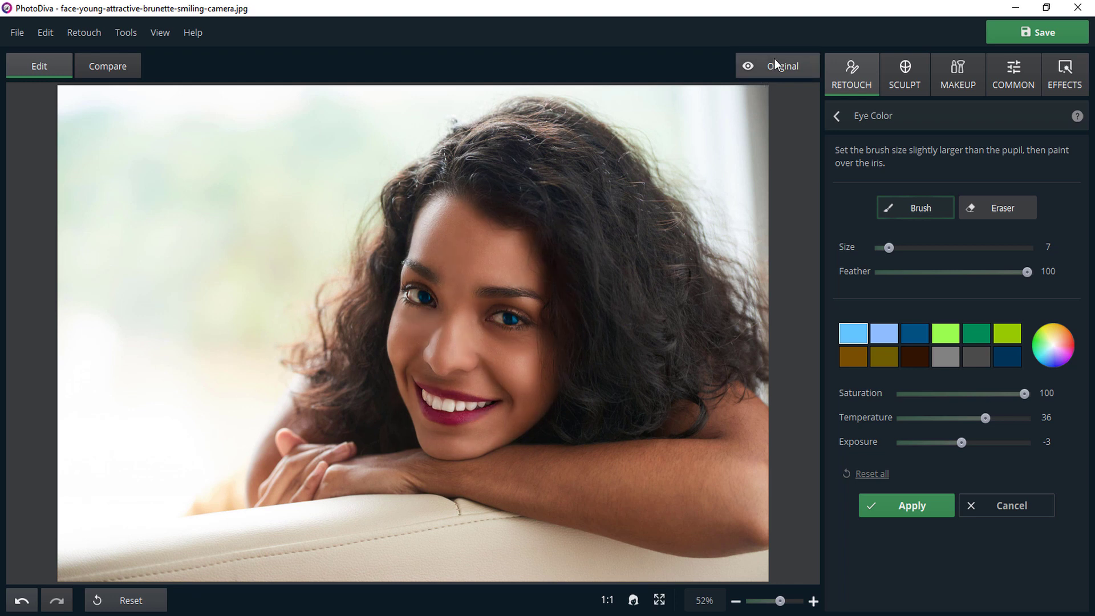
click(923, 508)
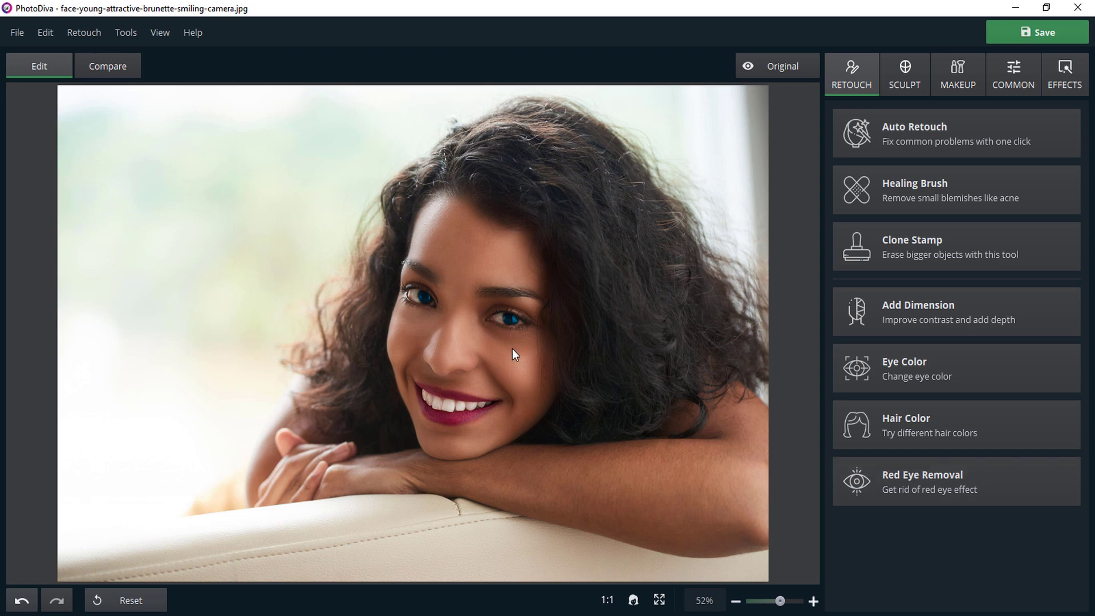
scroll(513, 348, up, 4)
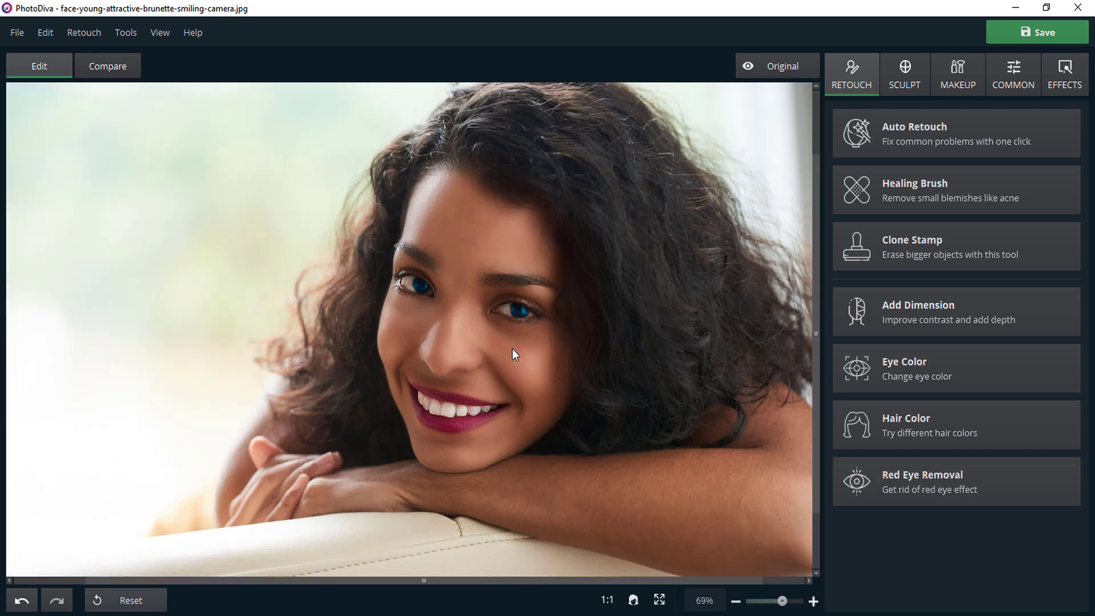
scroll(513, 349, up, 4)
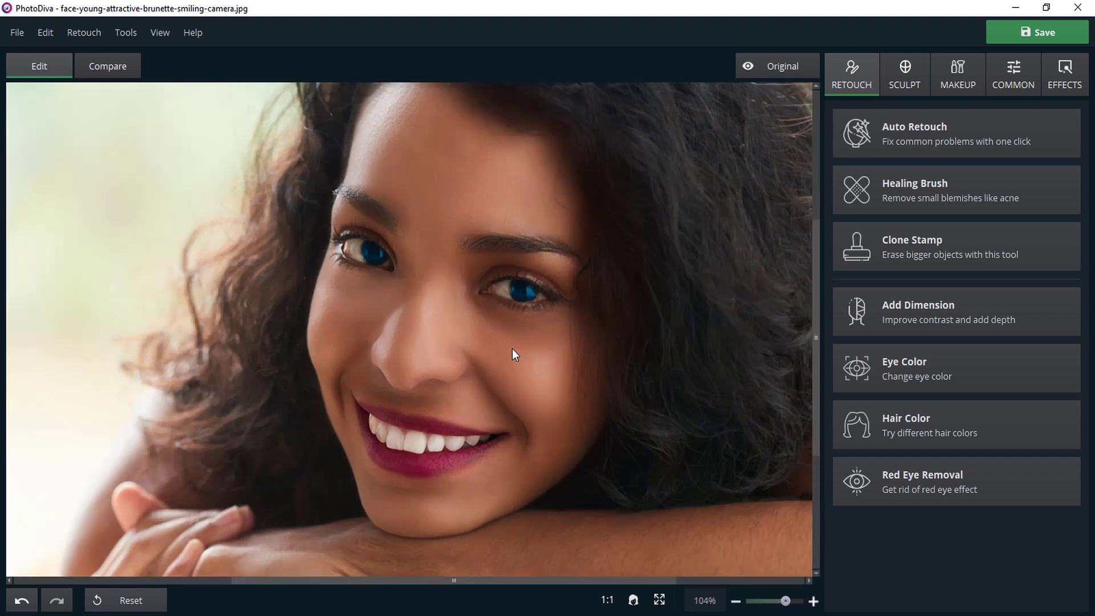
scroll(513, 349, up, 1)
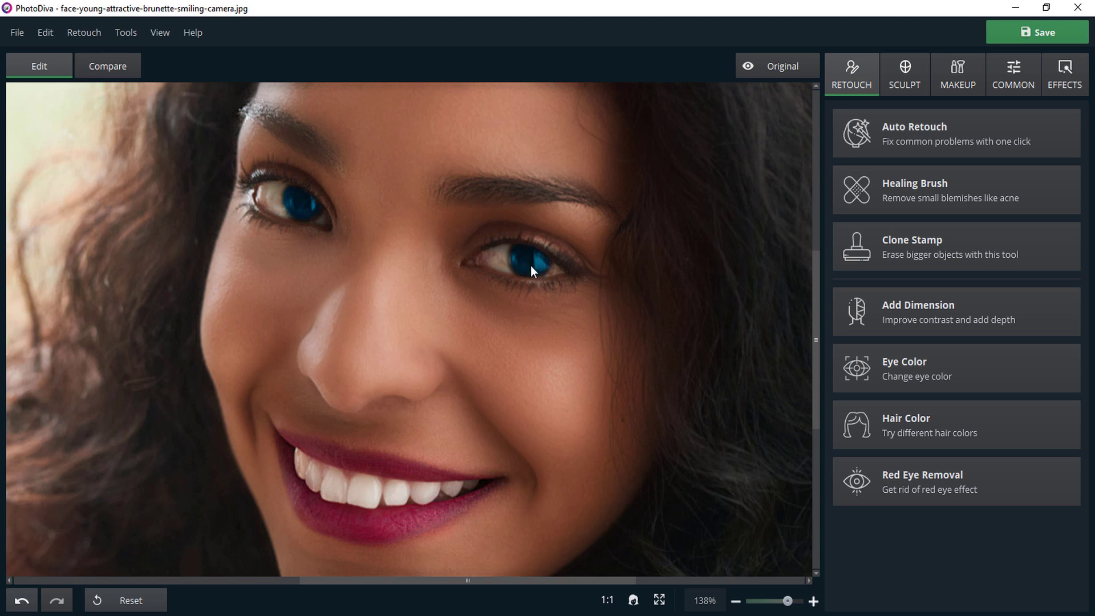
scroll(530, 265, down, 4)
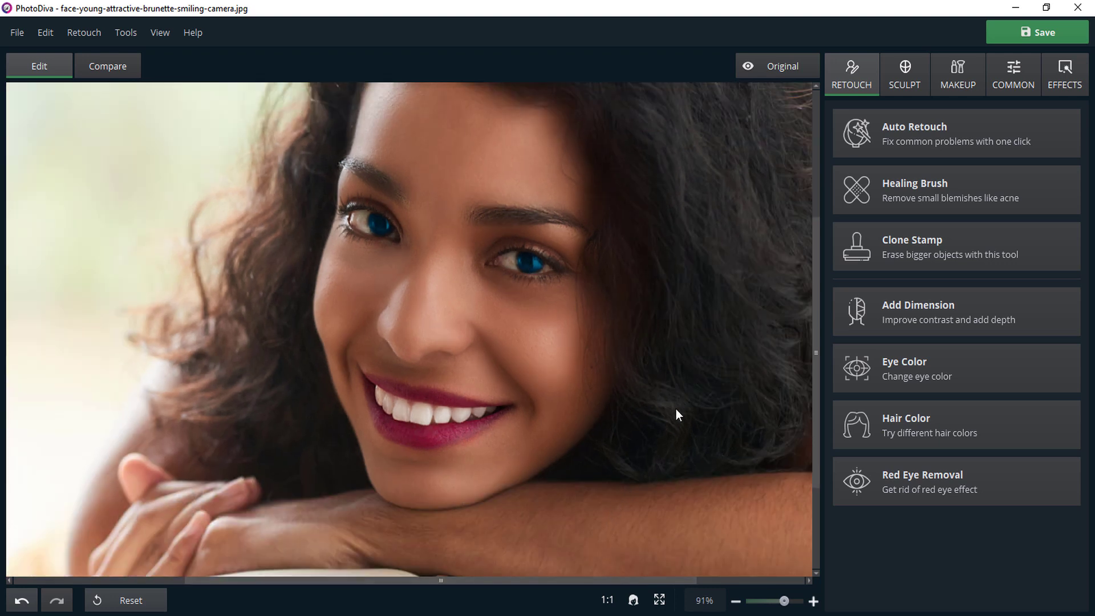
Start Face Sculpt and set the Face width to -25.
click(906, 83)
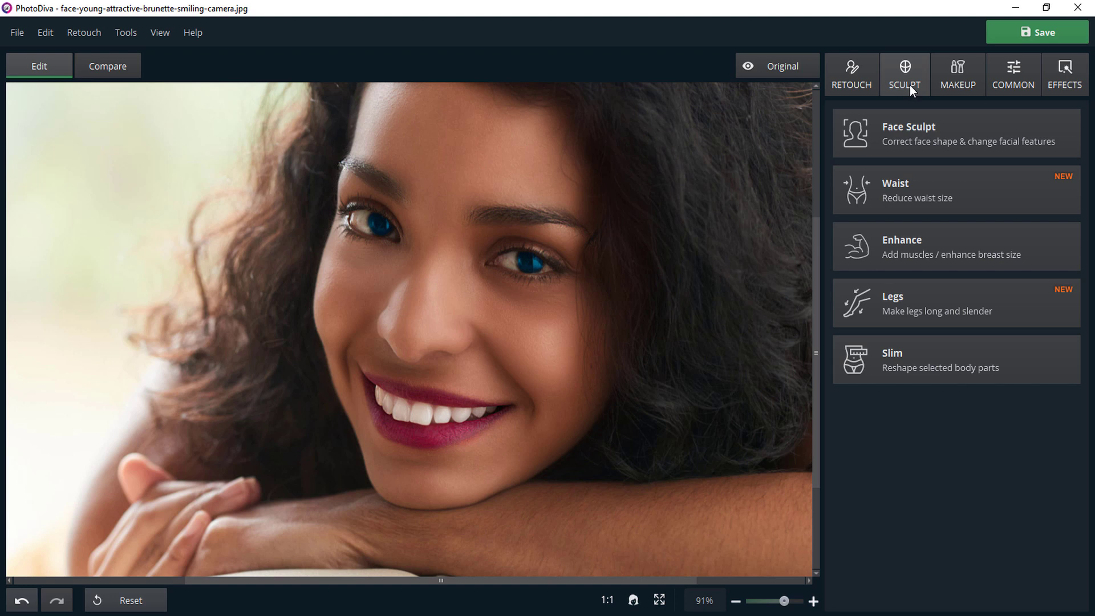
click(910, 134)
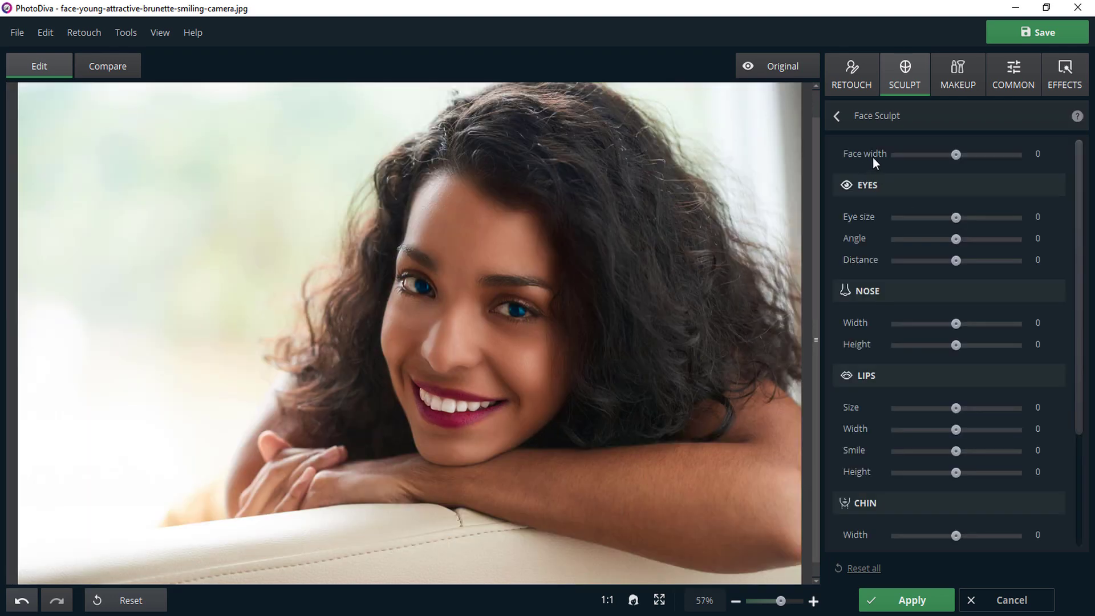
drag(958, 154, 881, 163)
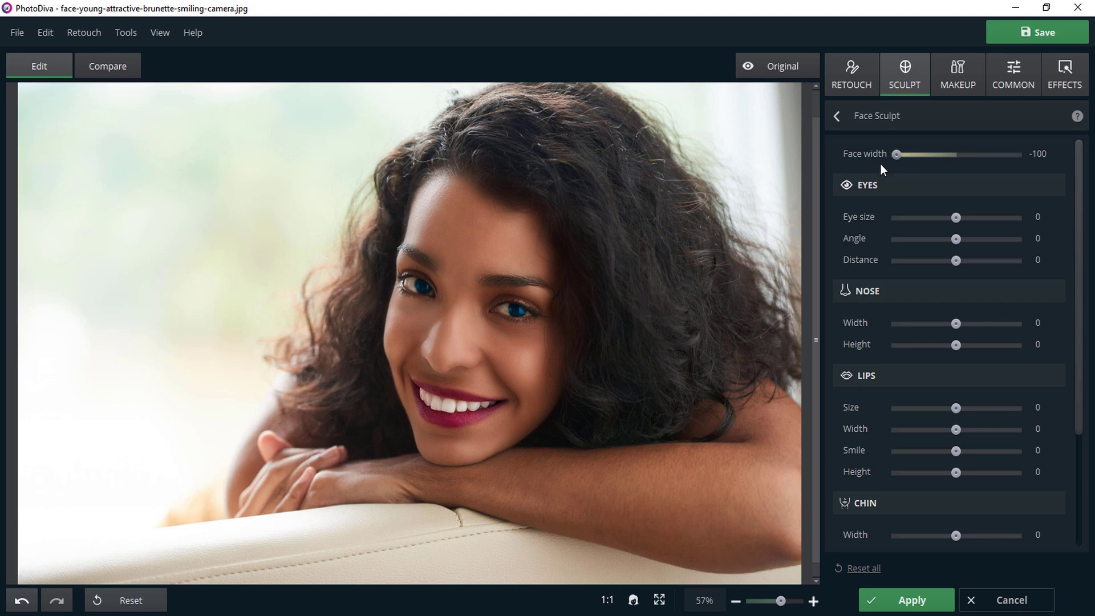
drag(954, 161, 941, 159)
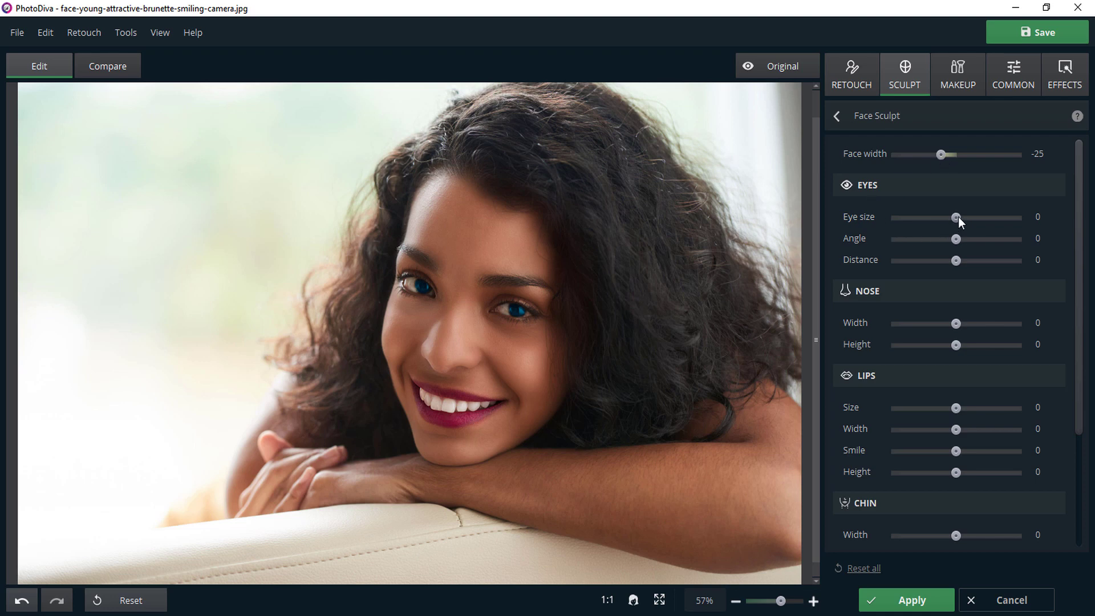
Set the Eye size to 10 and eye Distance to -1, and the nose Width to -11 and Height to 1.
mouse_move(957, 216)
mouse_down()
mouse_move(1030, 218)
mouse_move(925, 228)
mouse_move(963, 225)
mouse_up()
mouse_move(975, 243)
mouse_down()
mouse_move(1011, 243)
mouse_move(915, 249)
mouse_move(967, 248)
mouse_move(959, 251)
mouse_up()
mouse_move(955, 262)
mouse_down()
mouse_move(1031, 261)
mouse_move(896, 267)
mouse_move(957, 264)
mouse_up()
mouse_move(956, 324)
mouse_down()
mouse_move(1001, 324)
mouse_move(940, 326)
mouse_move(951, 328)
mouse_up()
click(956, 345)
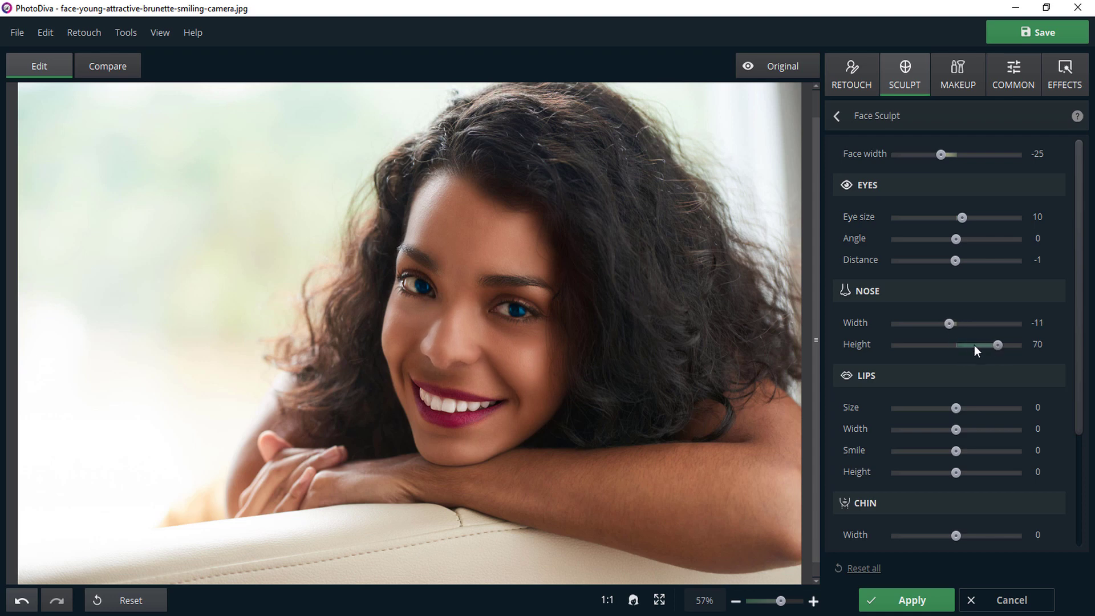
mouse_move(975, 345)
mouse_down()
mouse_move(937, 349)
mouse_move(961, 350)
mouse_up()
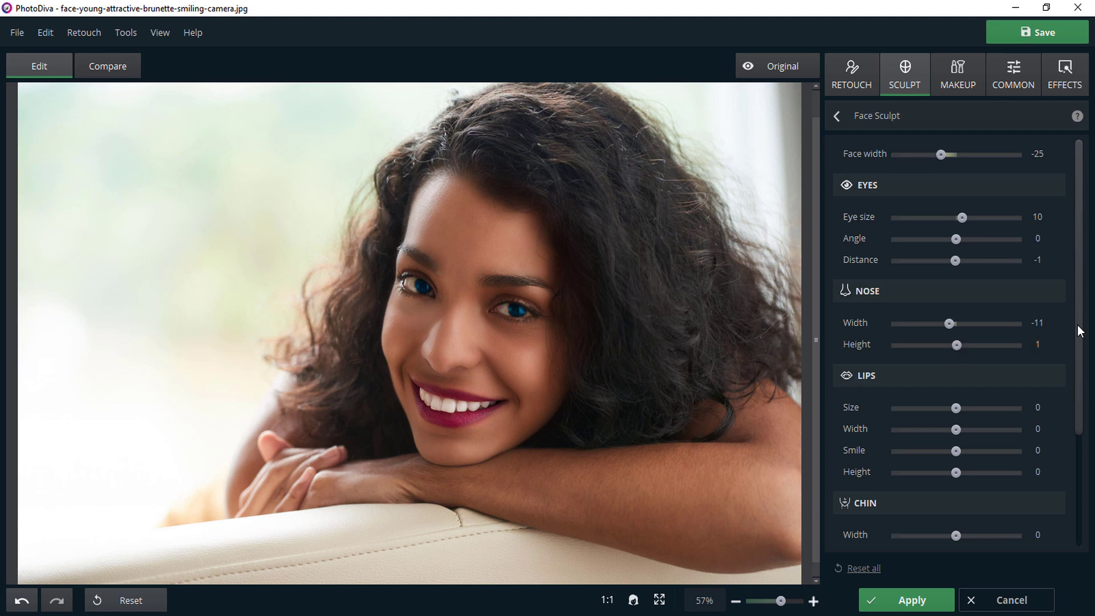
Set the lips' Size to 33, Width to -14, Smile to 1 and Height to -1, and the chin's Width to -1 and Height to 1.
drag(1078, 329, 1091, 462)
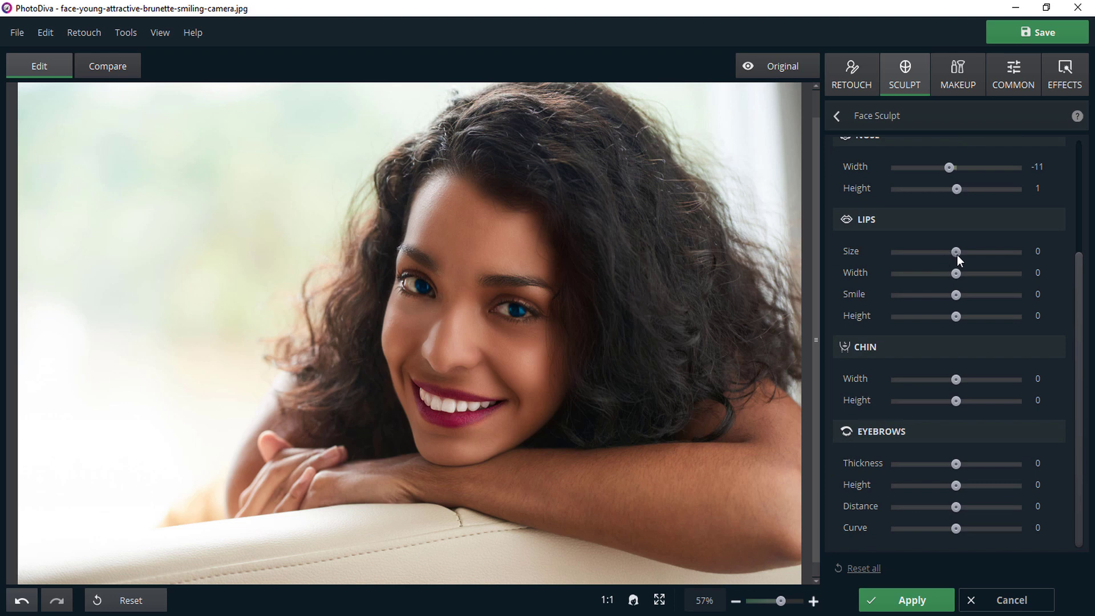
drag(957, 254, 978, 262)
mouse_move(956, 275)
mouse_down()
mouse_move(1003, 276)
mouse_move(931, 283)
mouse_move(947, 283)
mouse_up()
drag(975, 293, 957, 321)
mouse_move(957, 381)
mouse_down()
mouse_move(1014, 380)
mouse_move(887, 387)
mouse_move(958, 384)
mouse_up()
mouse_move(955, 402)
mouse_down()
mouse_move(1003, 398)
mouse_move(930, 402)
mouse_move(960, 404)
mouse_up()
Set the eyebrows' Thickness to 8, adjust their Height, Distance and Curve slightly, and leave Face Sculpt.
mouse_move(959, 465)
mouse_down()
mouse_move(1013, 466)
mouse_move(899, 474)
mouse_move(963, 473)
mouse_up()
drag(964, 473, 962, 472)
mouse_move(958, 490)
mouse_down()
mouse_move(1003, 491)
mouse_move(974, 489)
mouse_up()
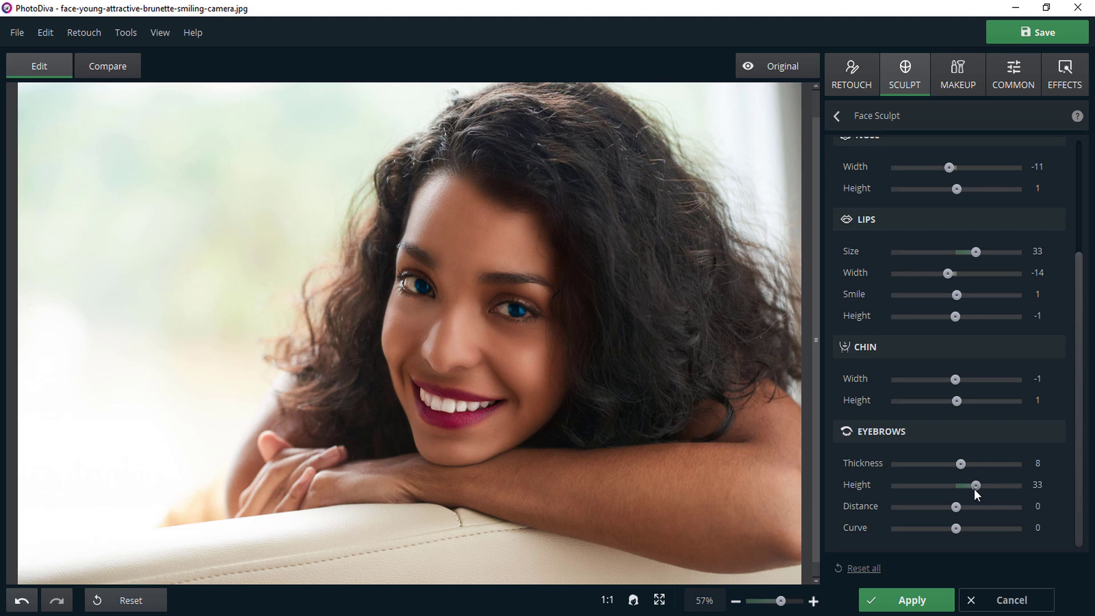
drag(975, 489, 972, 488)
drag(958, 510, 961, 536)
click(837, 116)
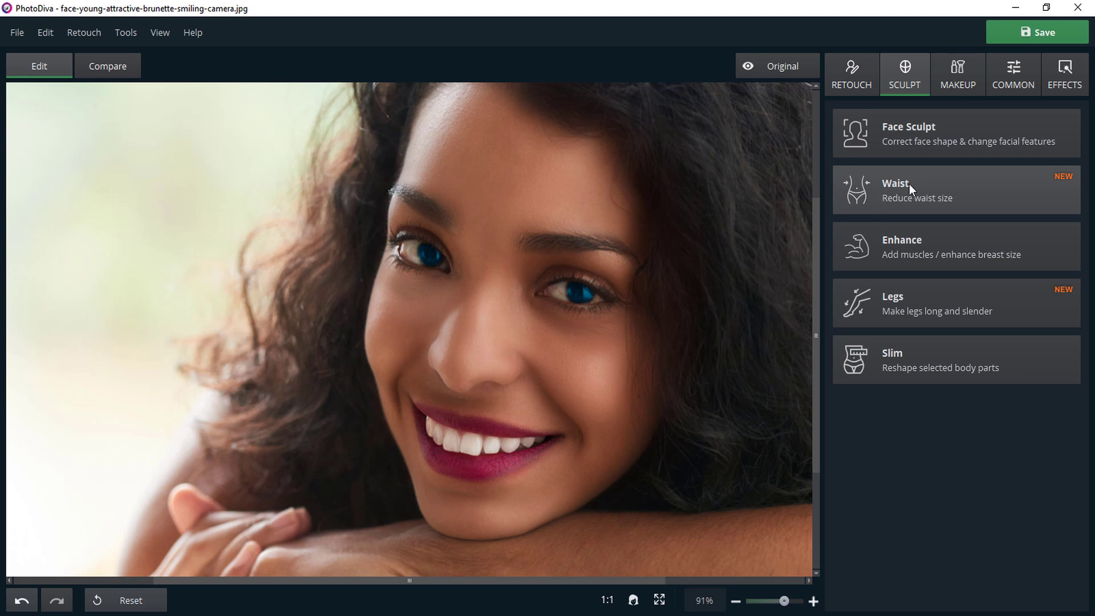
Try the Enhance tool on the mouth area with the Amount at -24.
click(902, 251)
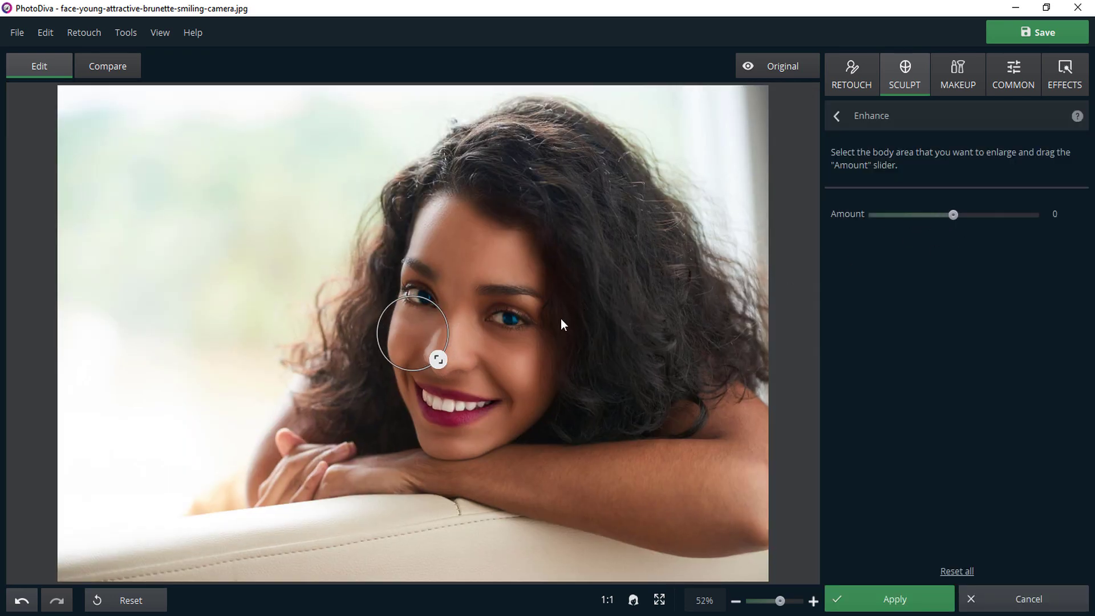
mouse_move(419, 321)
mouse_down()
mouse_move(470, 264)
mouse_move(459, 362)
mouse_move(442, 391)
mouse_move(450, 406)
mouse_up()
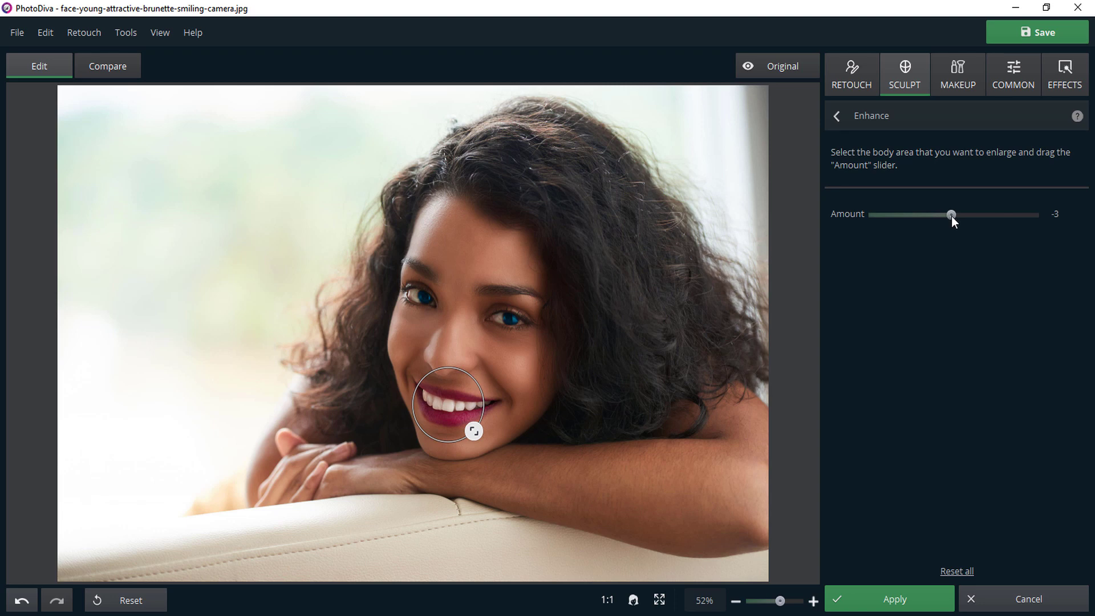
mouse_move(952, 215)
mouse_down()
mouse_move(1031, 217)
mouse_move(905, 224)
mouse_move(937, 223)
mouse_up()
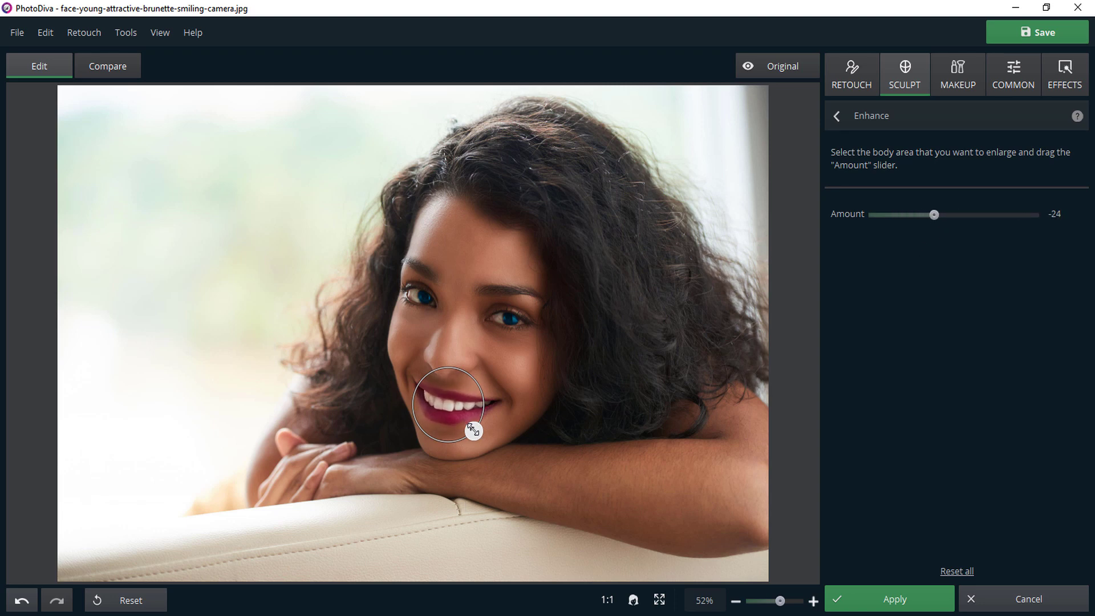
Try Enhance with the area enlarged over the whole face and the Amount at -6, then reset it and leave the tool.
drag(473, 432, 588, 540)
drag(491, 480, 516, 383)
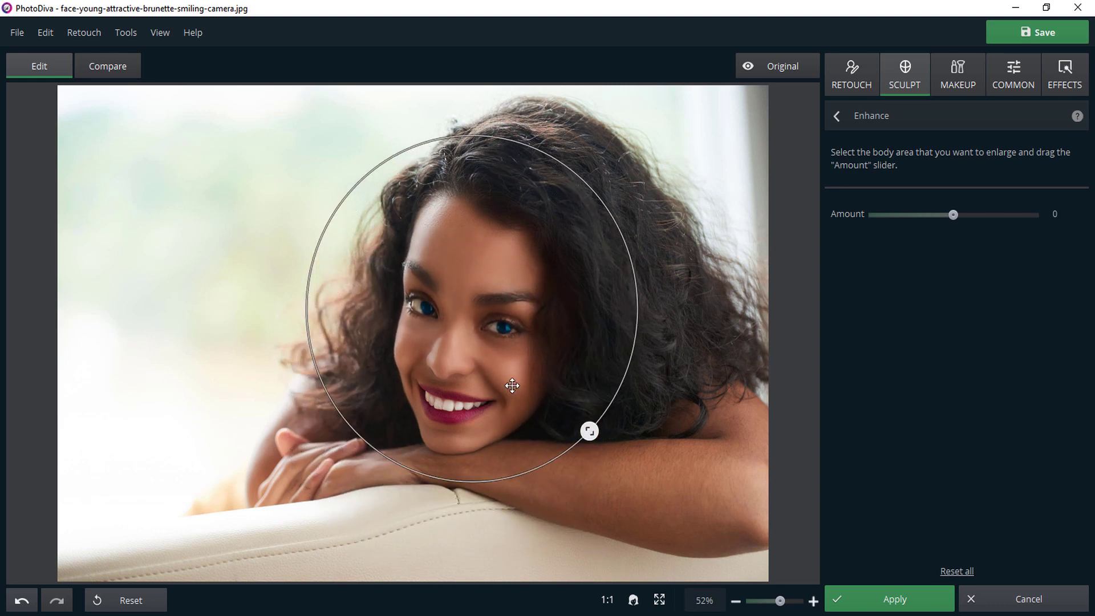
click(954, 214)
mouse_move(958, 214)
mouse_down()
mouse_move(1012, 223)
mouse_move(940, 232)
mouse_move(950, 234)
mouse_up()
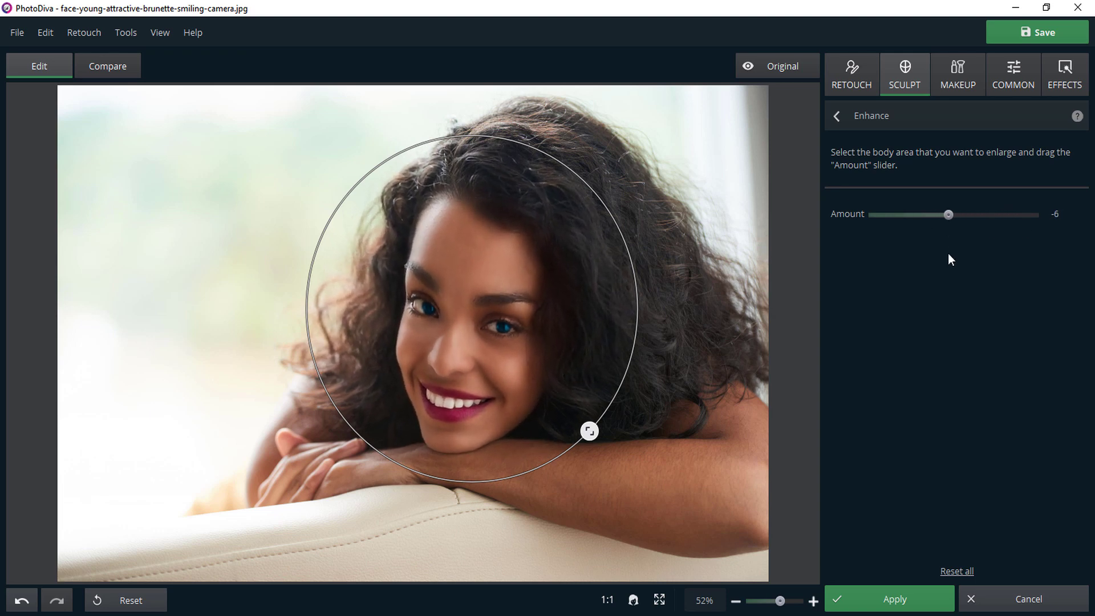
click(958, 570)
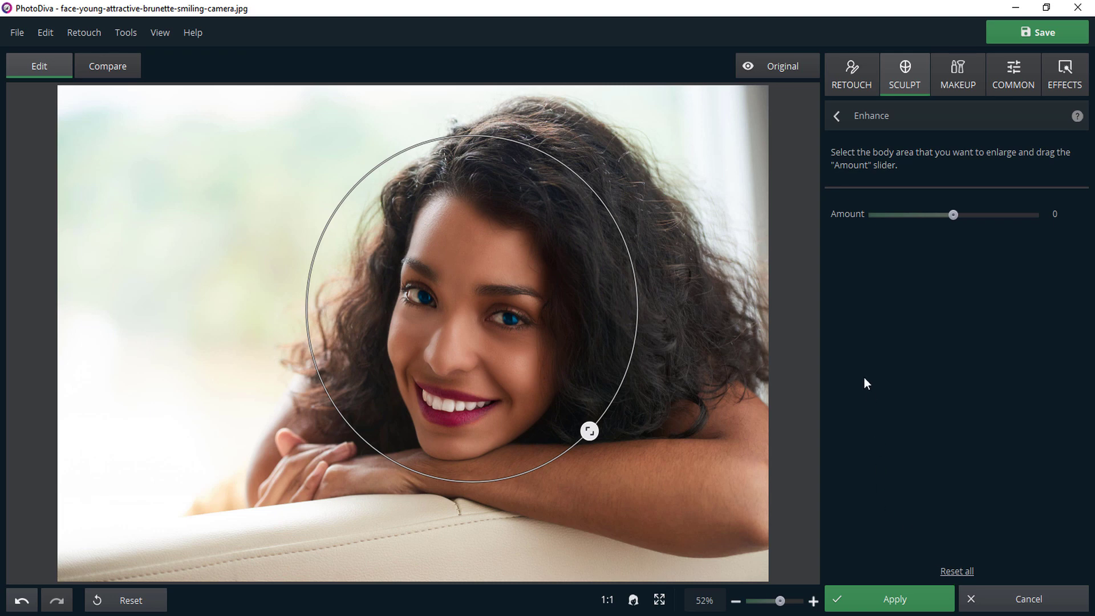
click(838, 117)
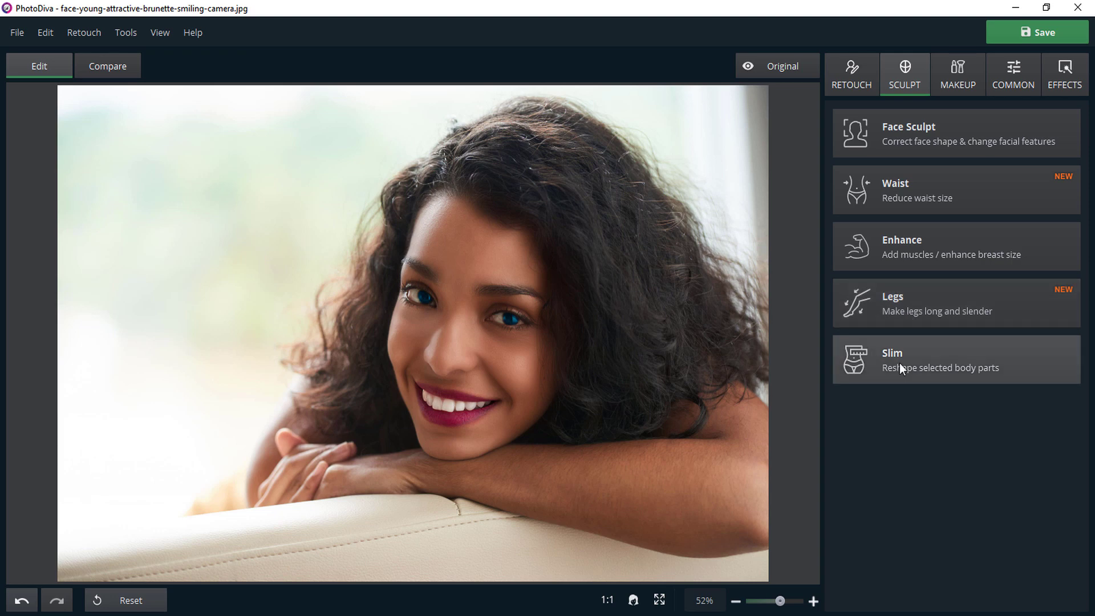
Look through the Hue, Saturation and Luminance settings of Lighting & Color, and apply Auto Correction to the photo.
click(962, 80)
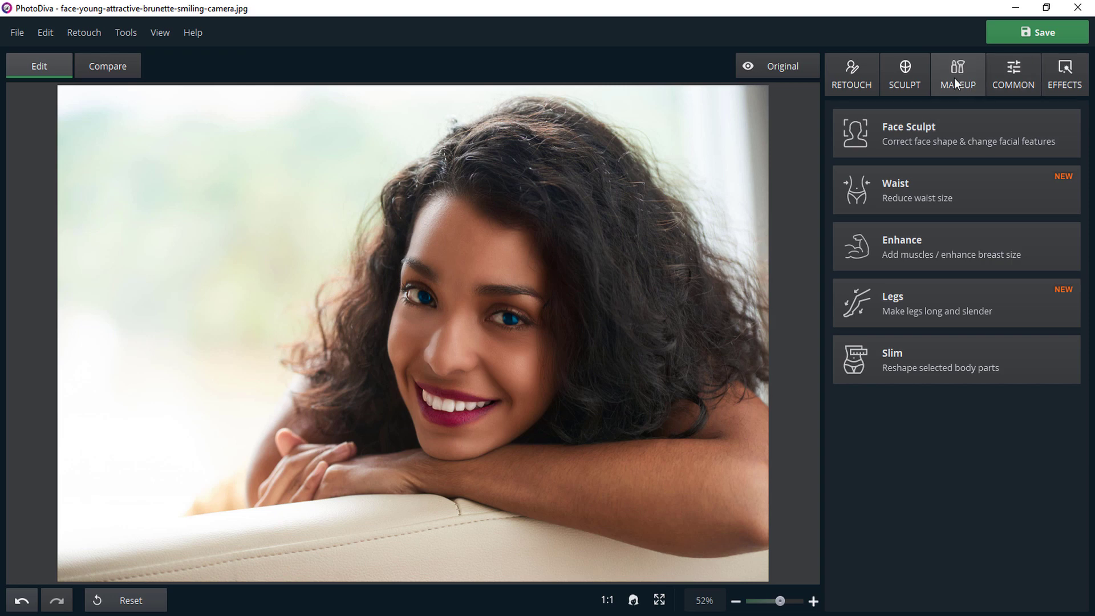
click(1012, 84)
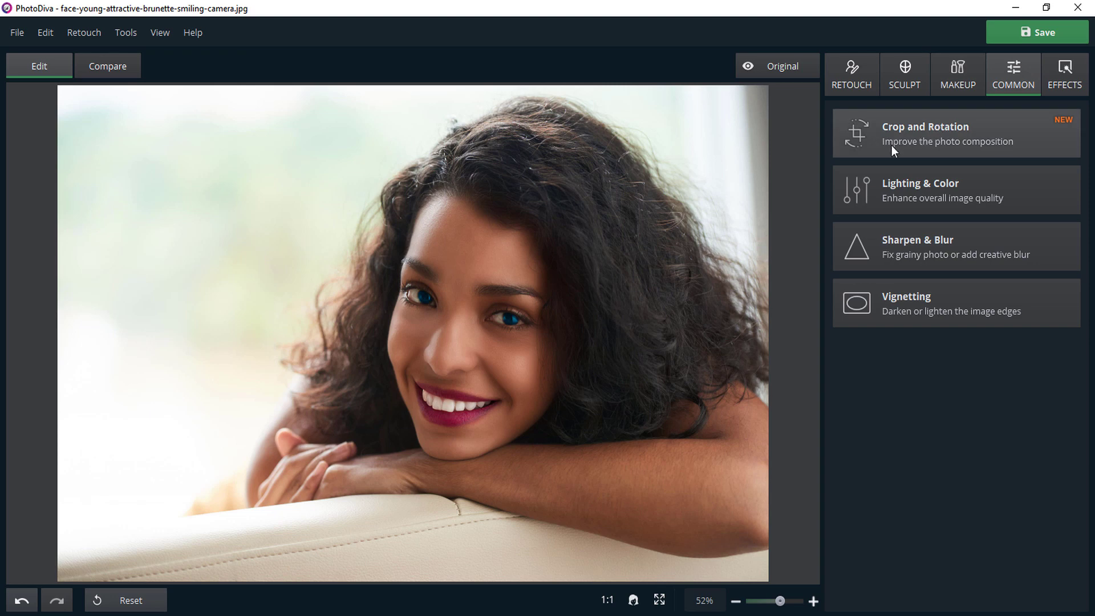
click(922, 191)
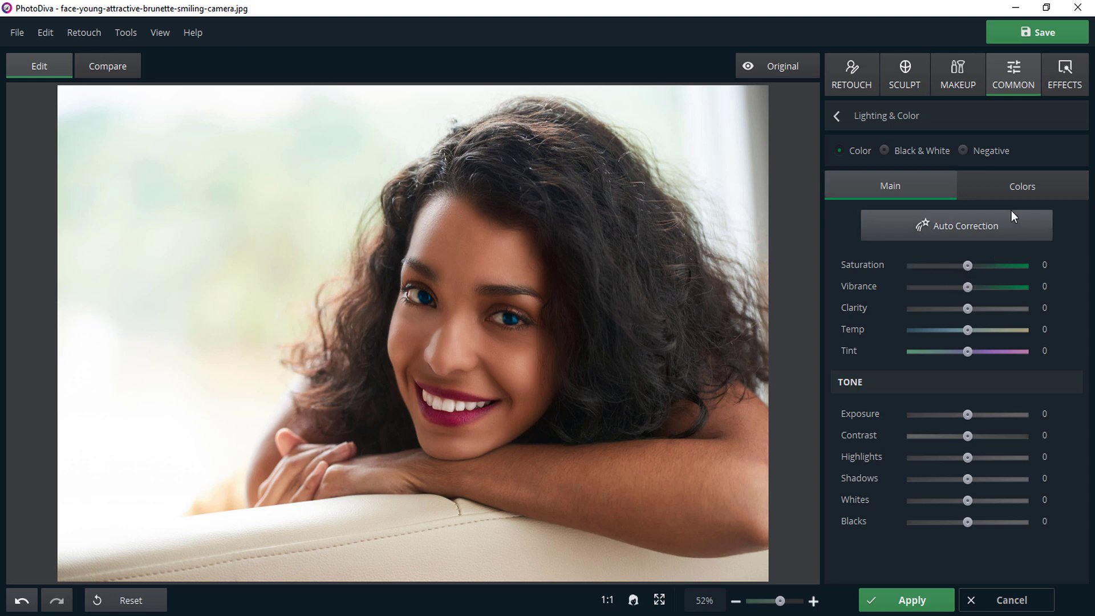
click(1013, 185)
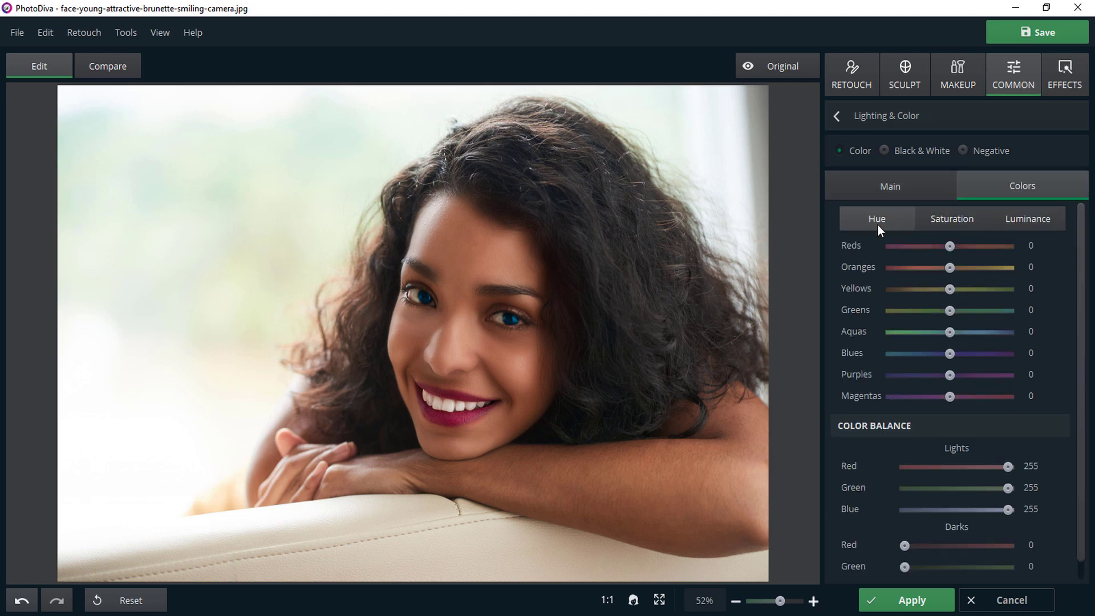
click(949, 220)
click(1034, 221)
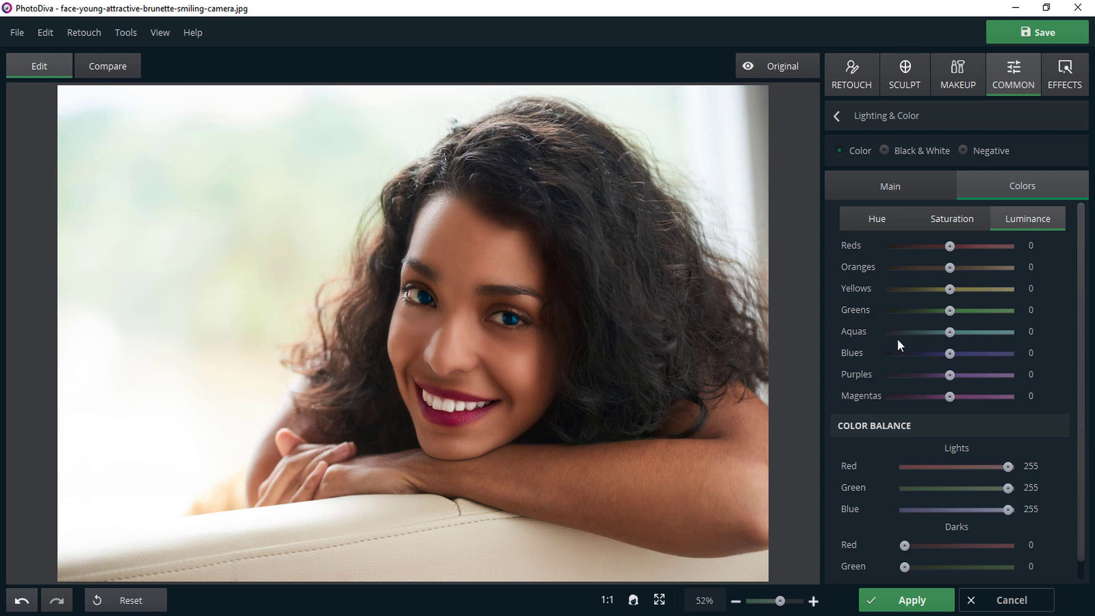
click(894, 189)
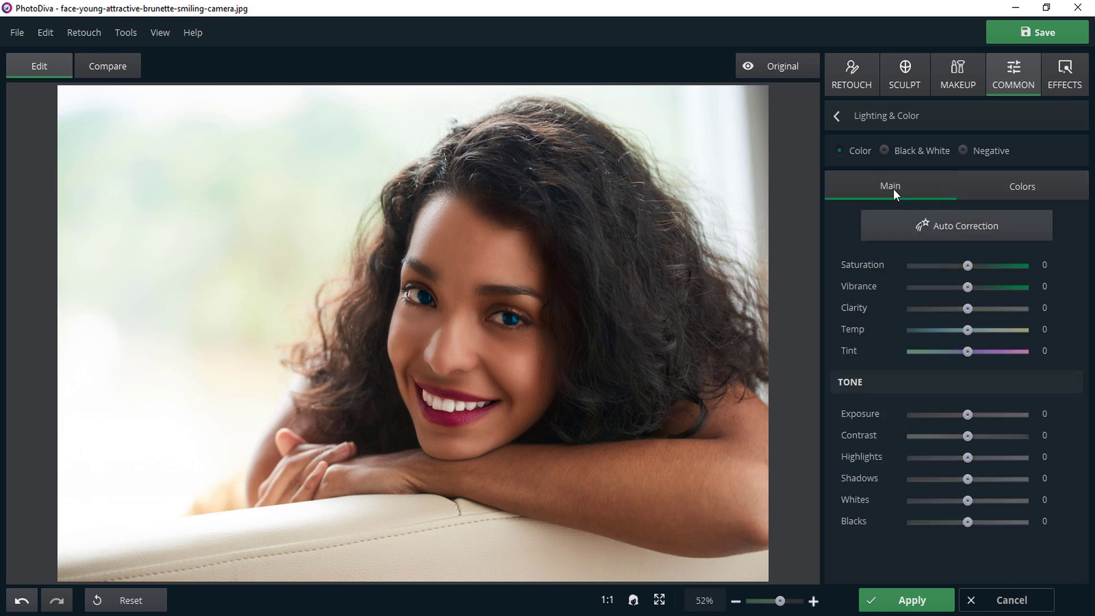
click(944, 228)
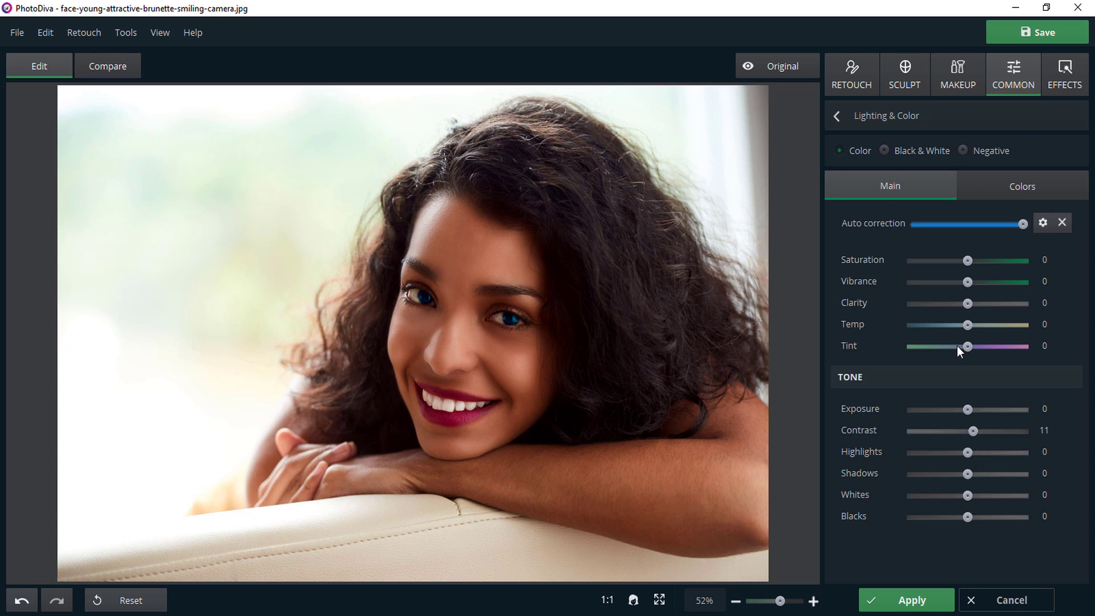
click(839, 115)
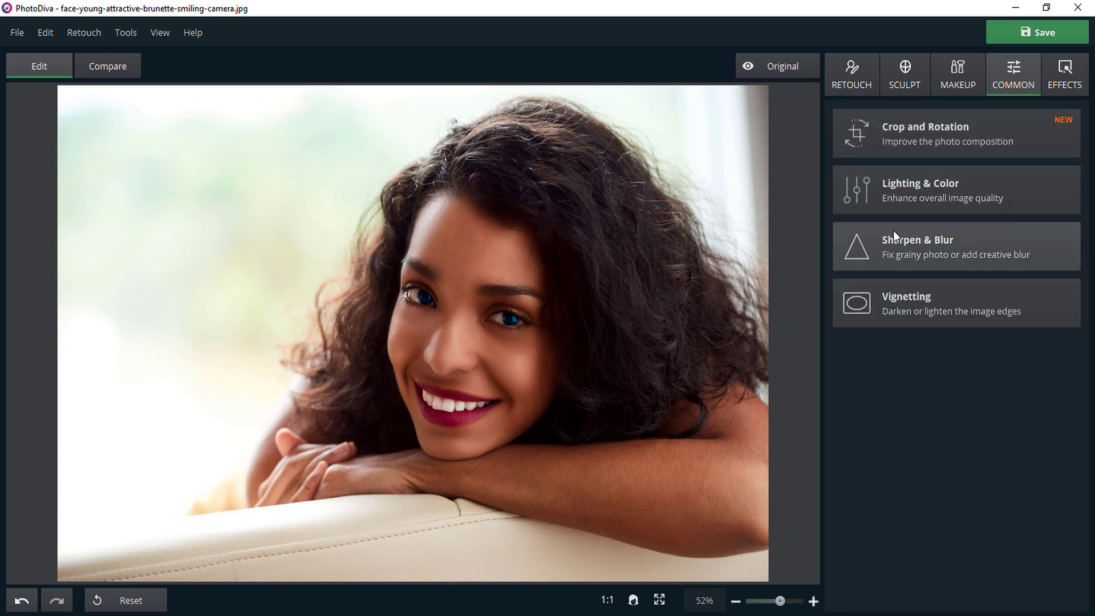
Sharpen the photo with Sharpen & Blur by moderately raising the sharpening Amount, checking the result on the face at full size.
click(903, 247)
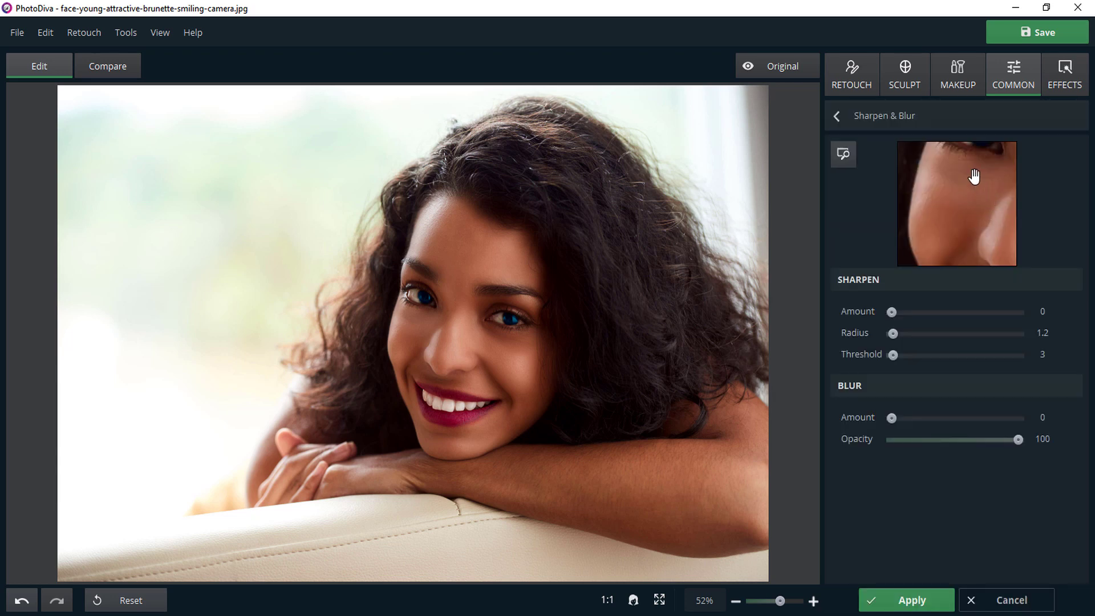
drag(972, 172, 969, 239)
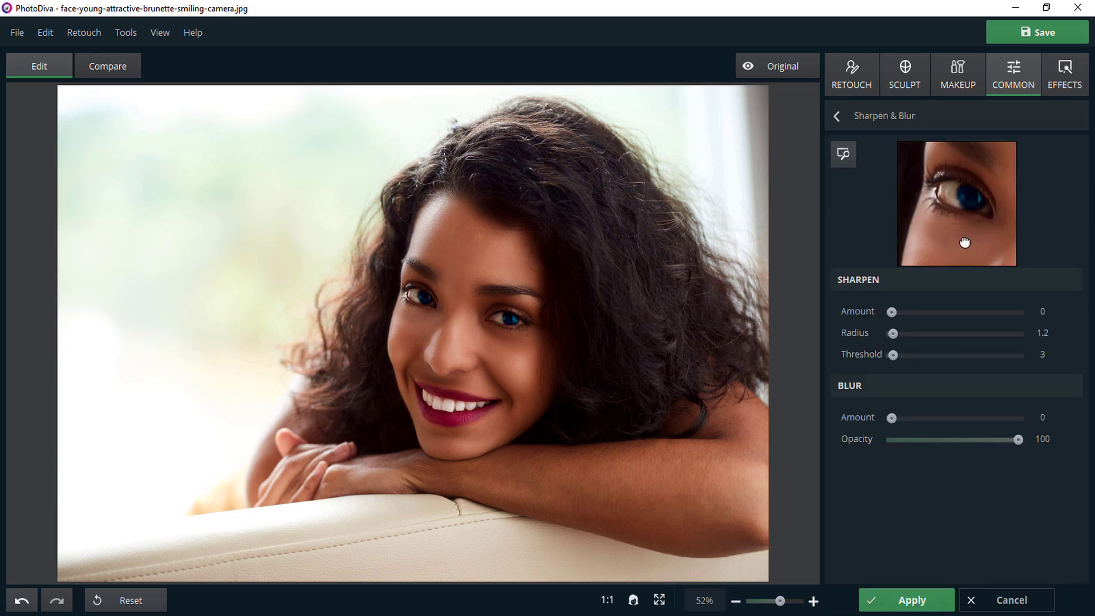
click(607, 600)
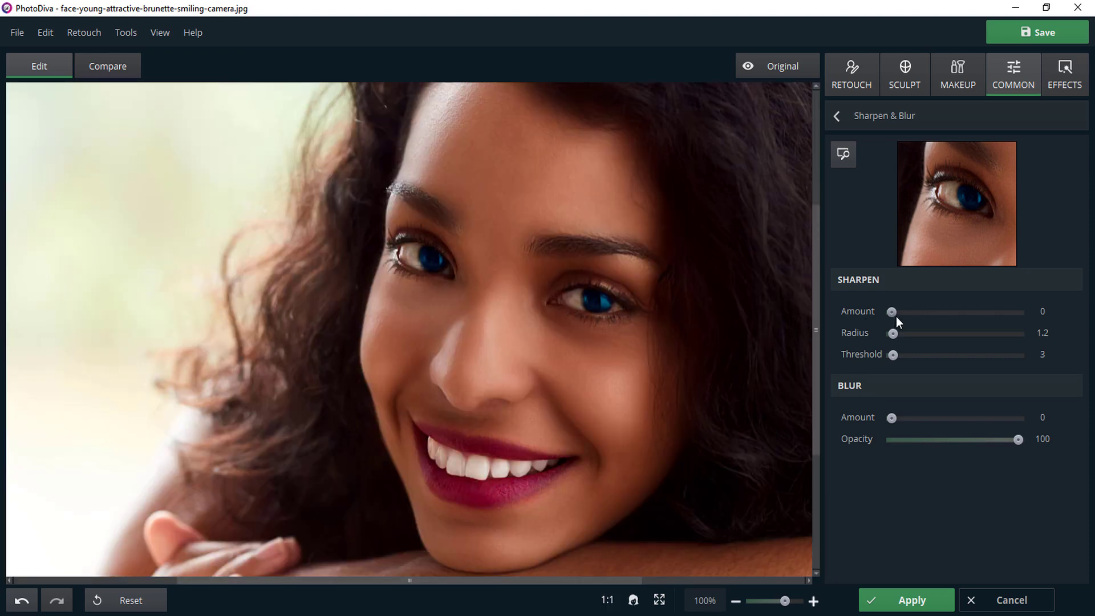
drag(915, 315, 926, 314)
click(838, 117)
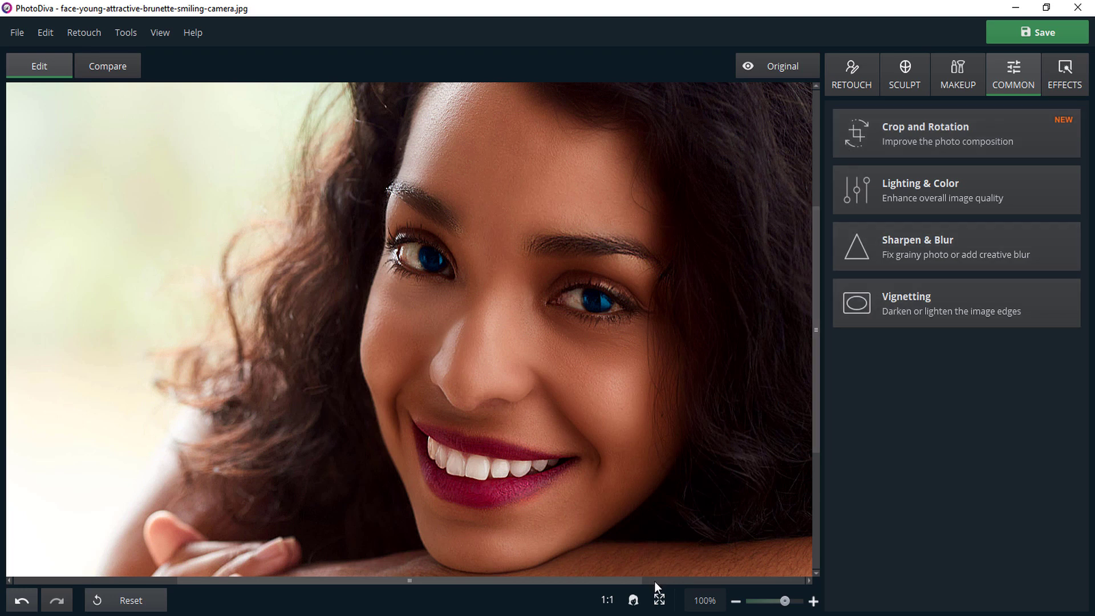
click(660, 600)
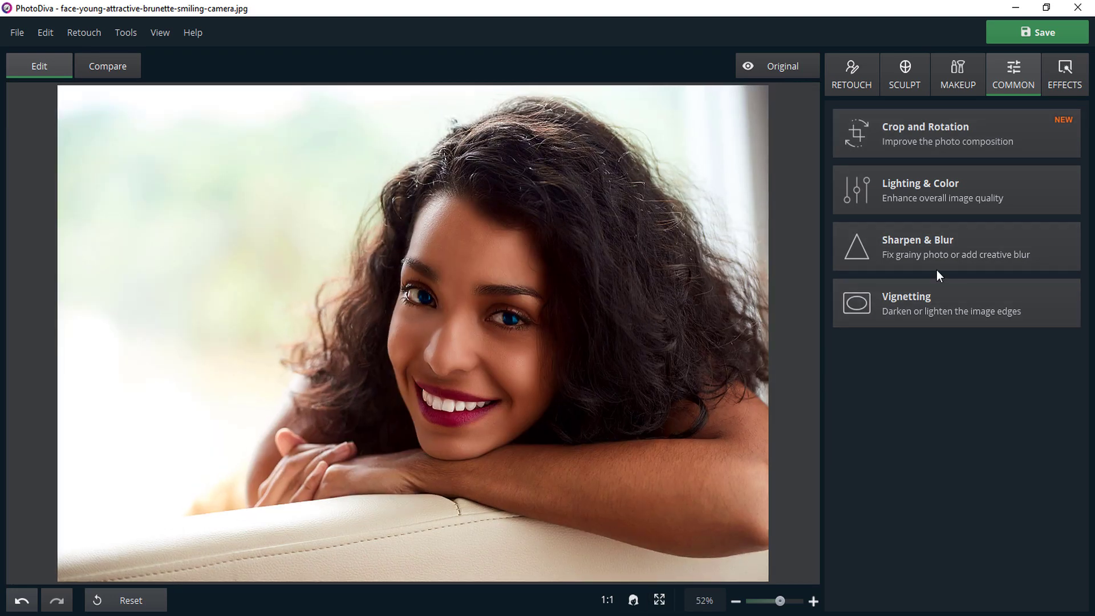
Darken the photo's edges with a vignette at an Amount of -87.
click(924, 305)
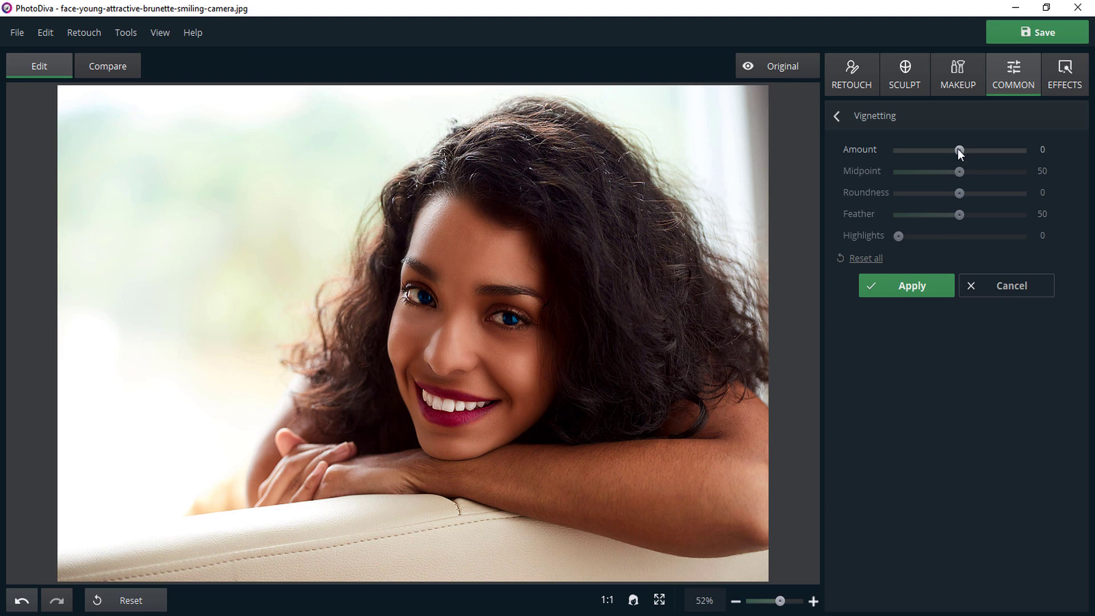
drag(959, 150, 911, 152)
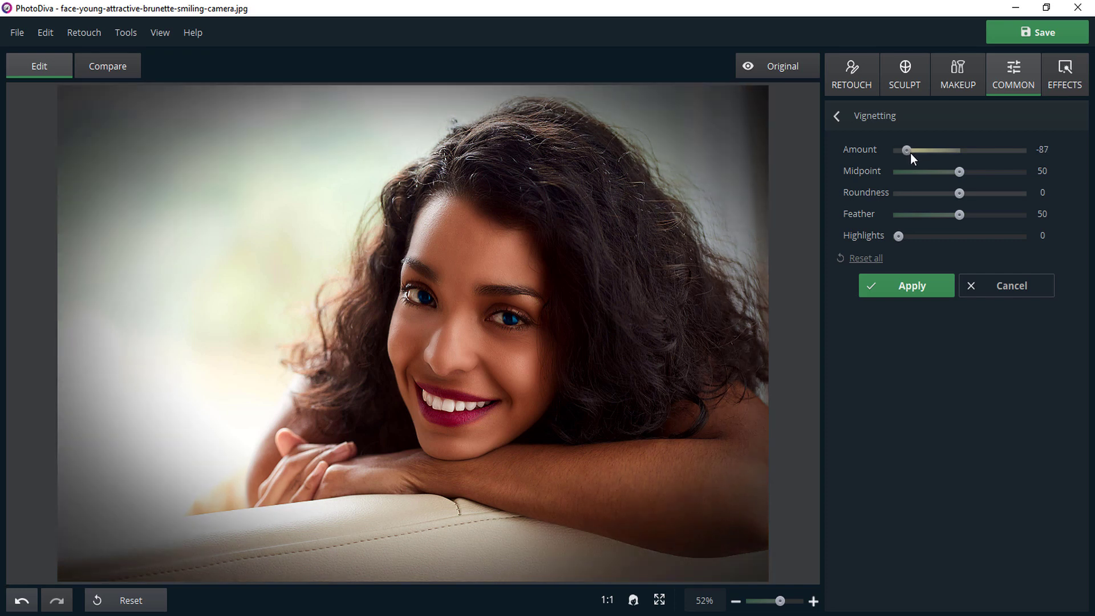
click(911, 292)
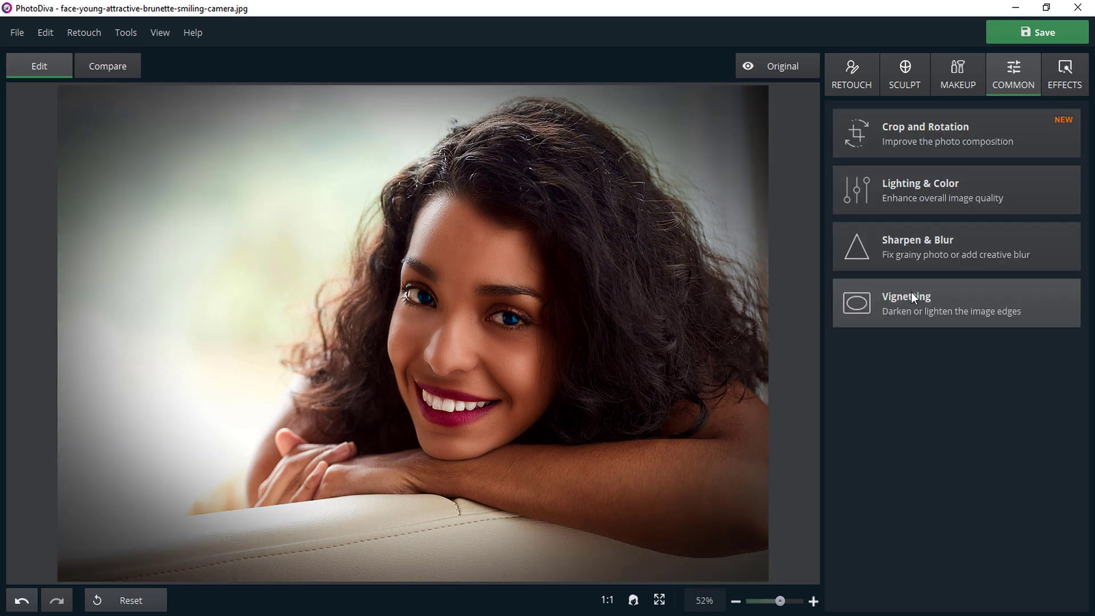
Try the Kodak E100S effect from the Photographic films category on the photo, and undo it.
click(1062, 81)
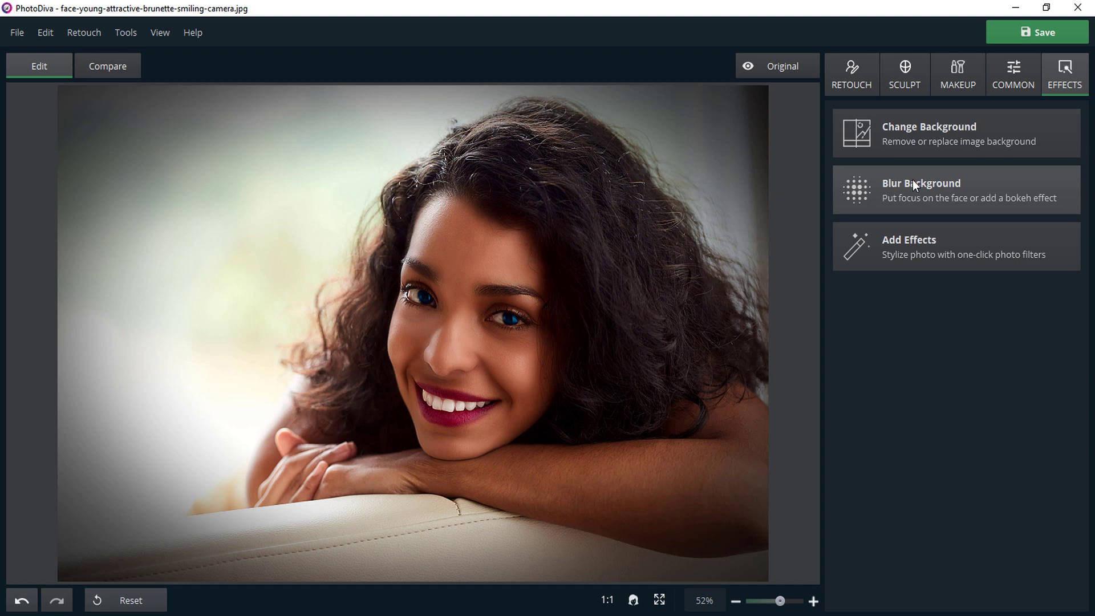
click(908, 251)
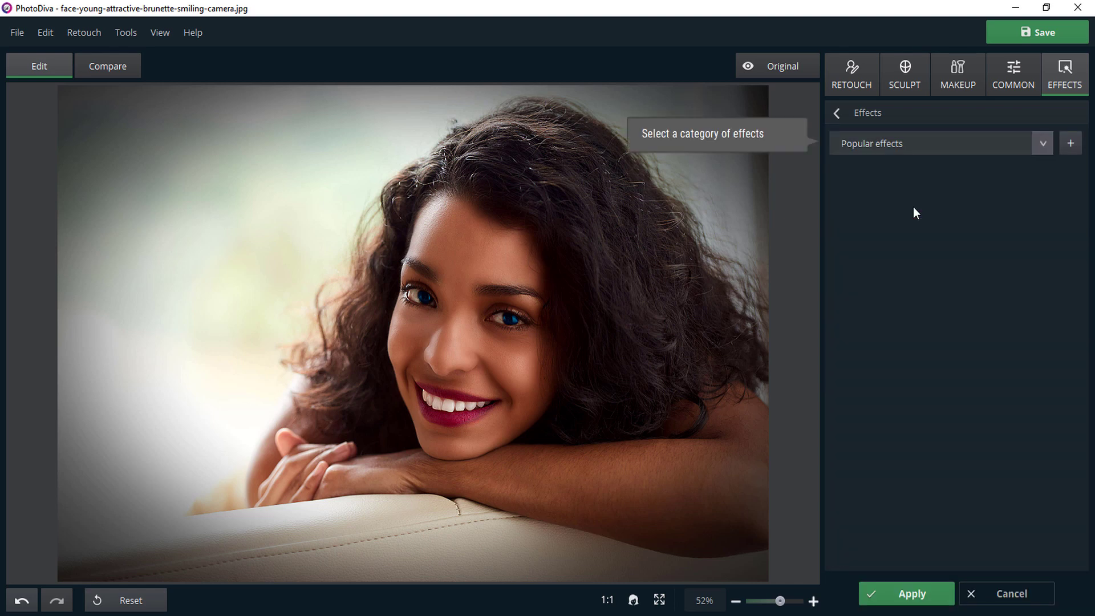
click(936, 144)
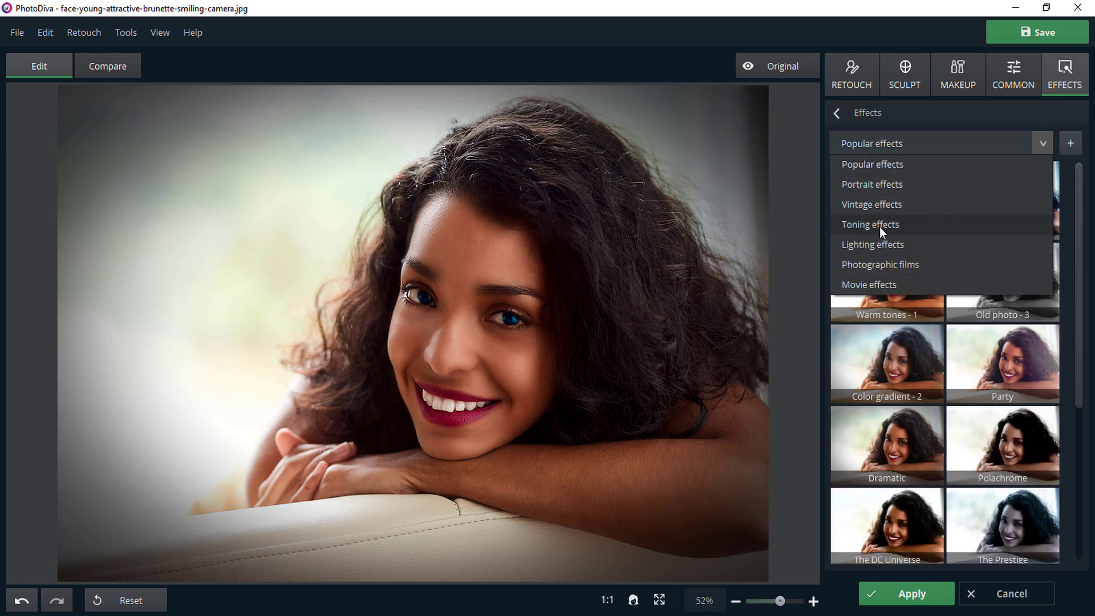
click(879, 269)
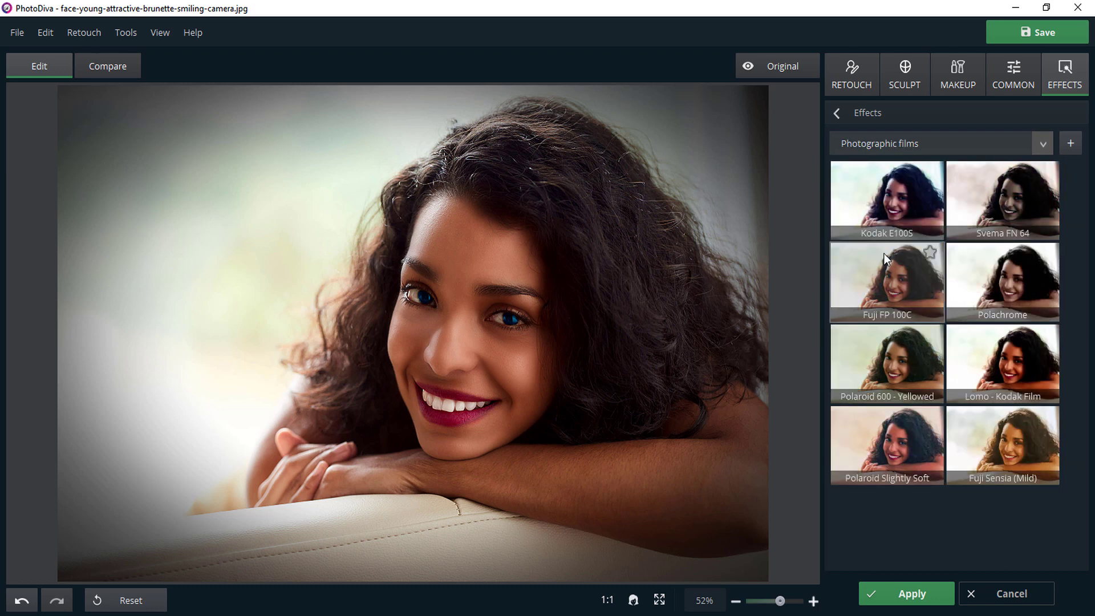
click(897, 214)
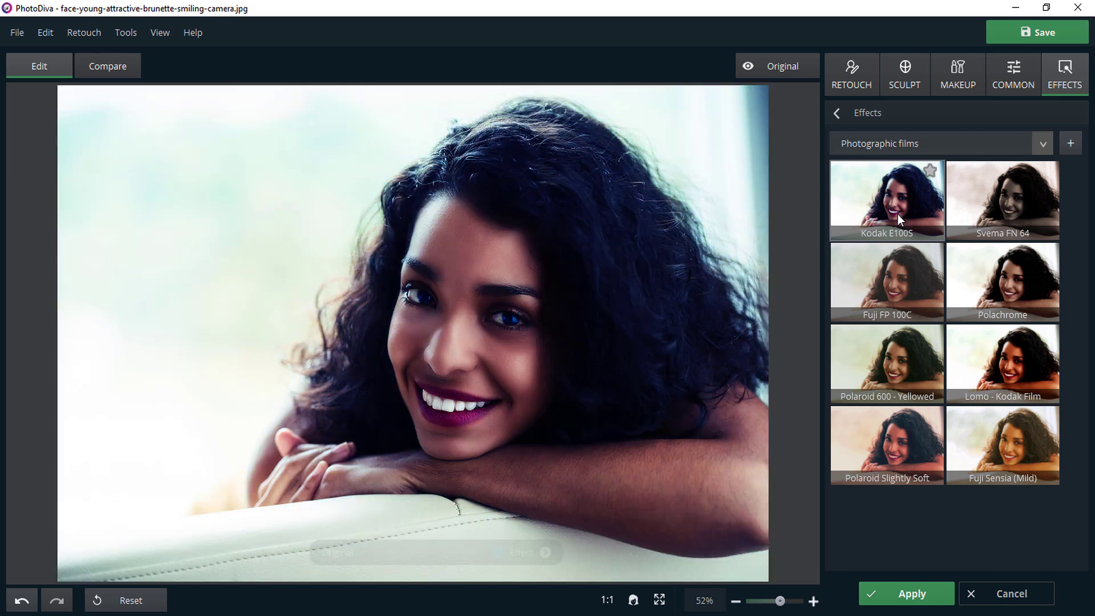
click(23, 602)
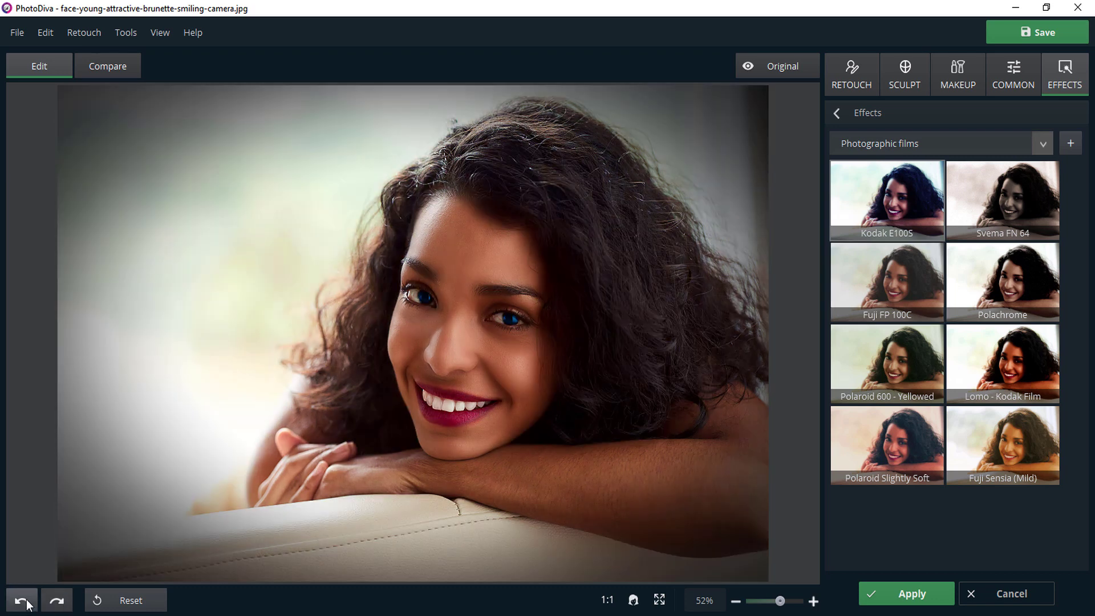
Try the Color gradient - 2 effect from the Toning effects category, and undo it.
click(889, 145)
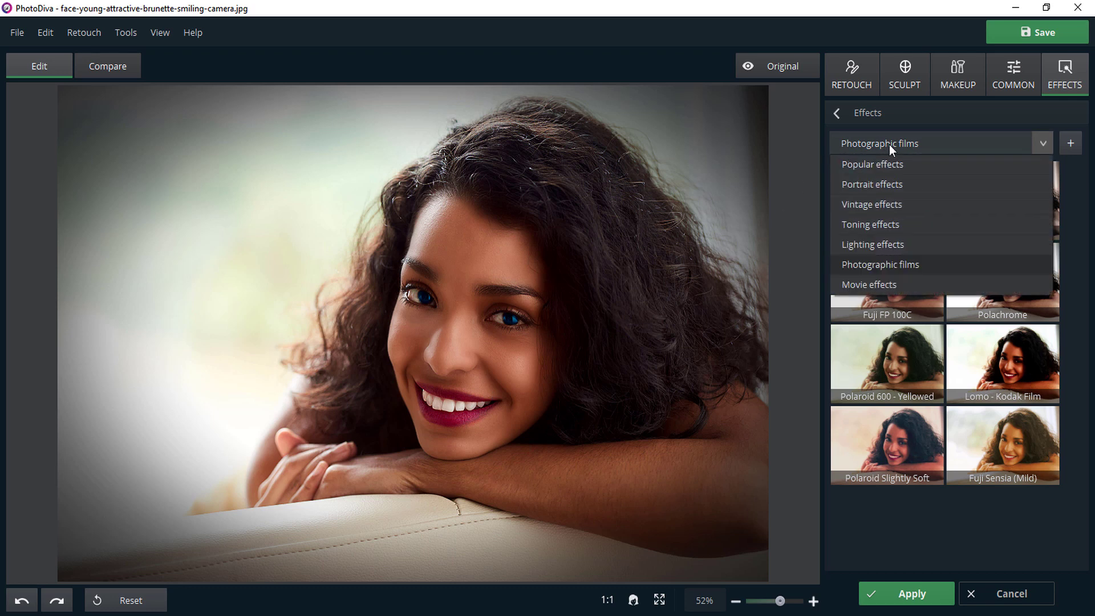
click(878, 224)
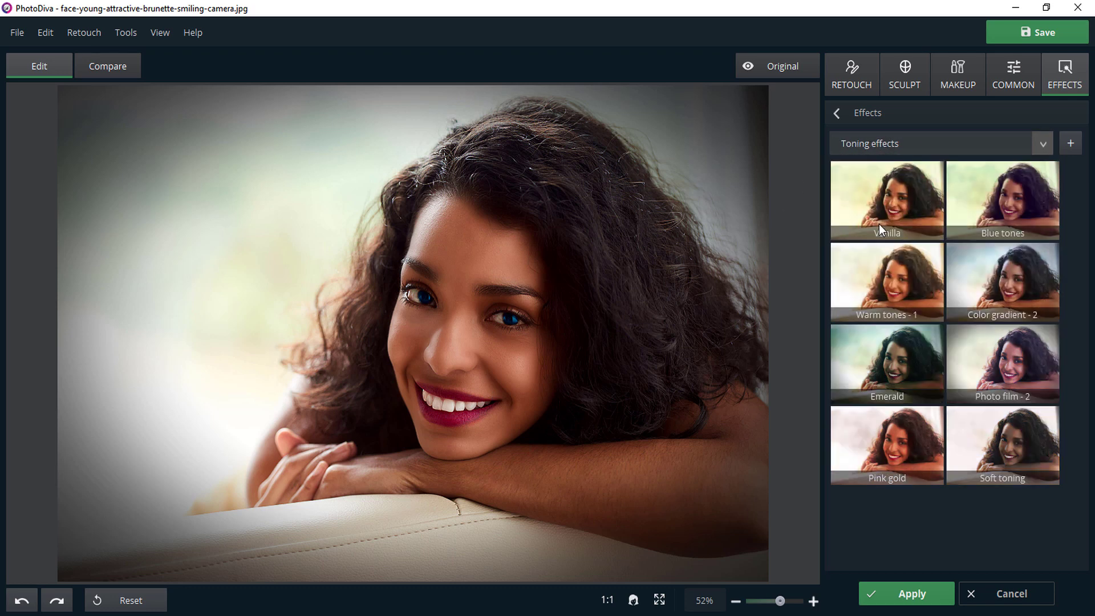
click(1014, 278)
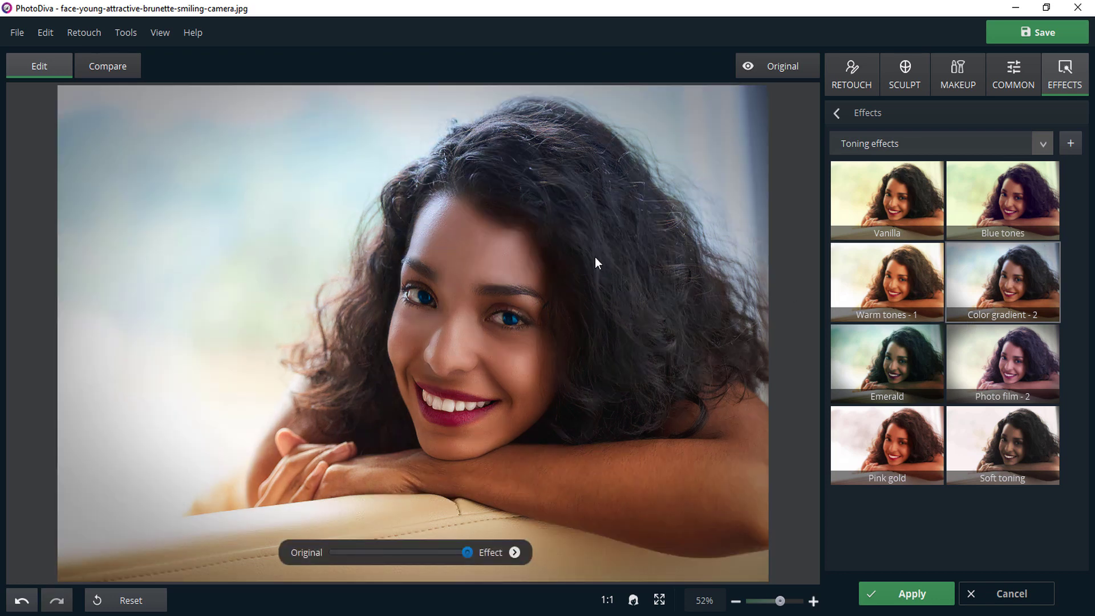
click(23, 603)
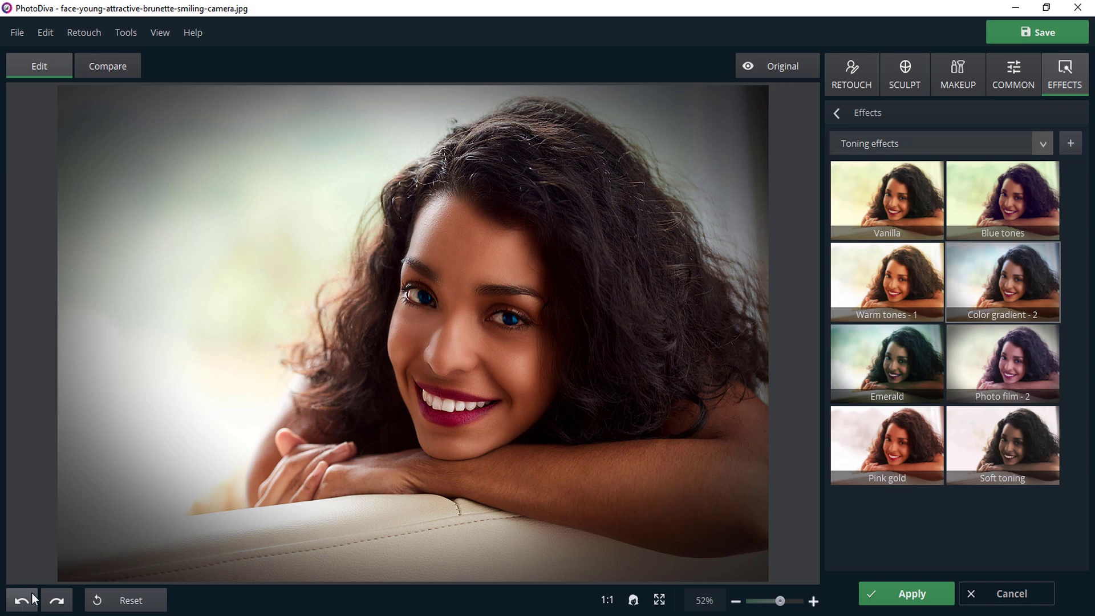
Open the Save Effect dialog for a custom effect, cancel it and leave the effects tool.
click(1071, 144)
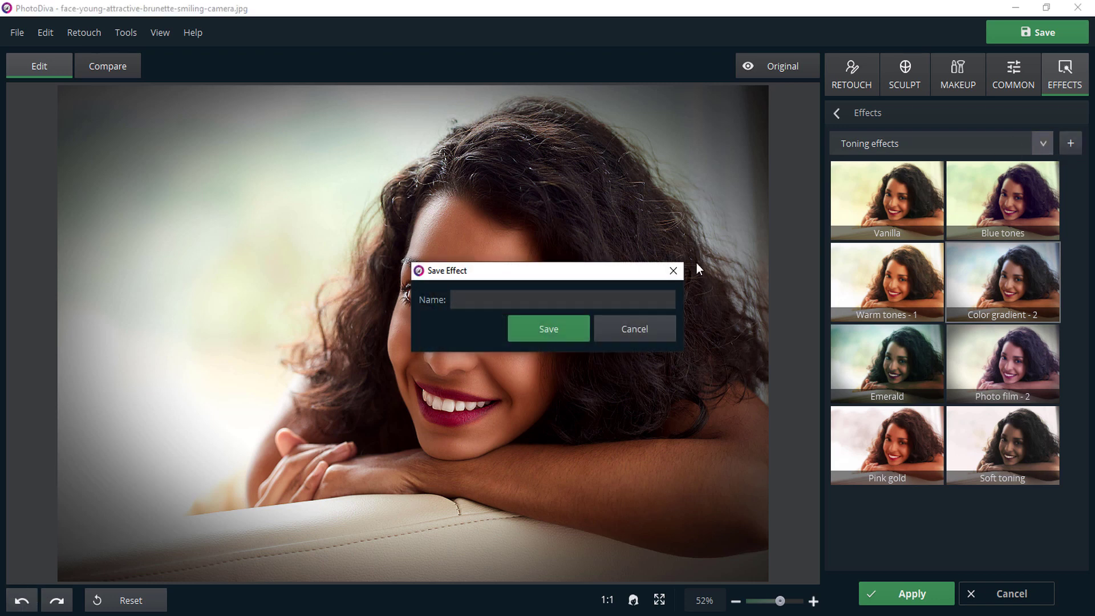
click(648, 326)
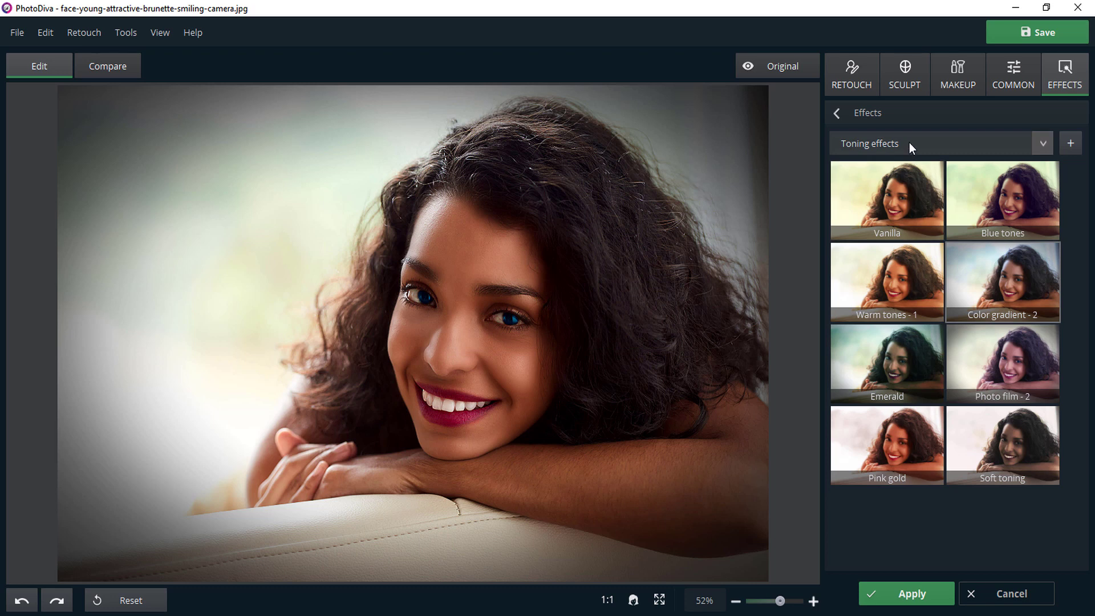
click(837, 114)
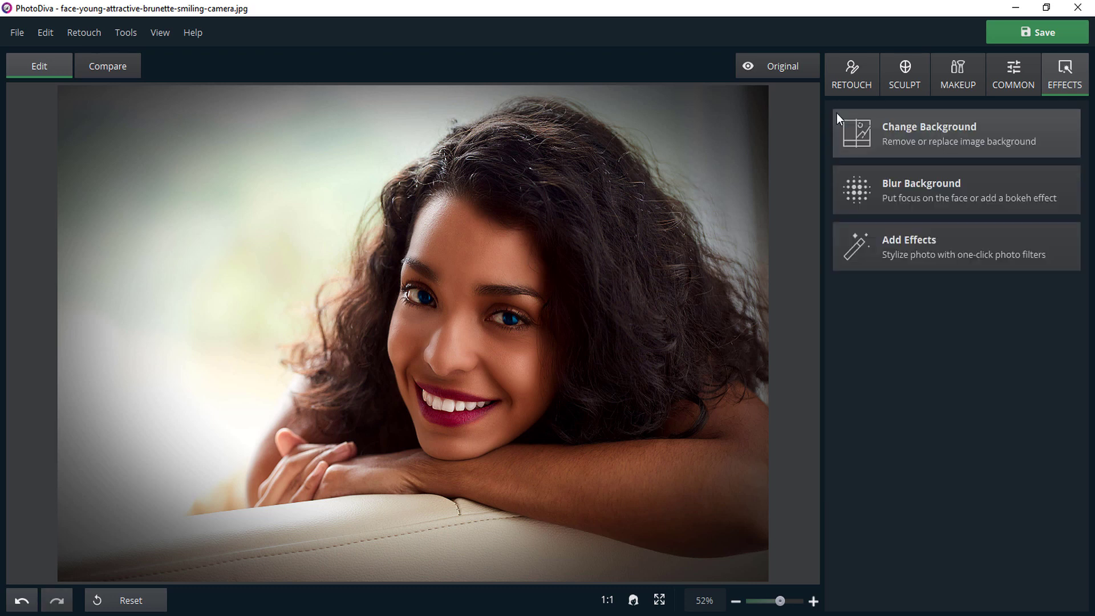
Compare the face before and after retouching side by side at closer zoom, and return to the single editing view.
click(115, 68)
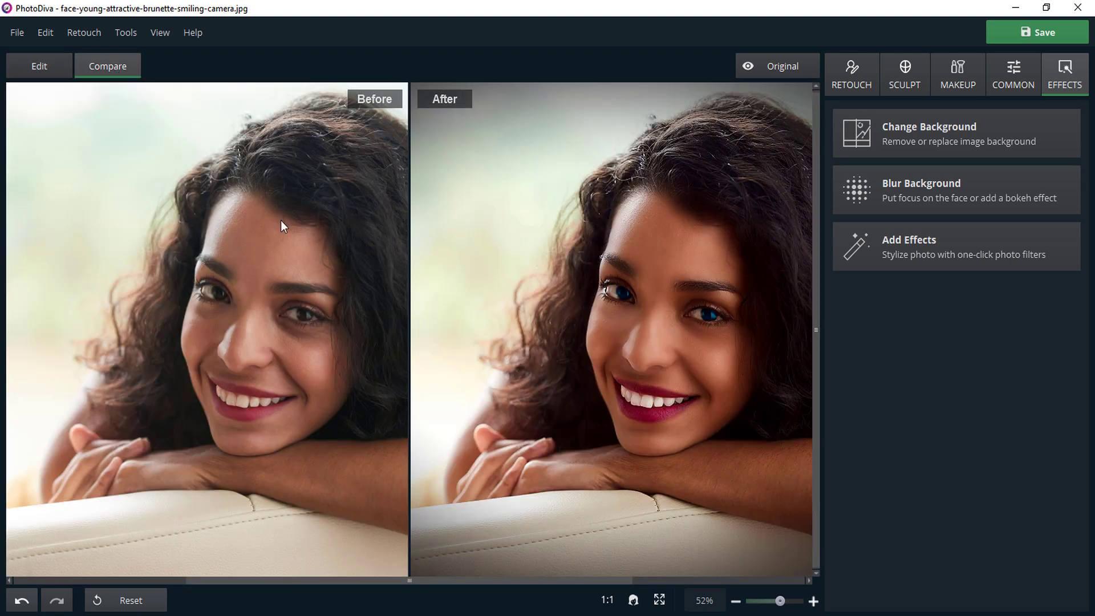
drag(303, 345, 237, 340)
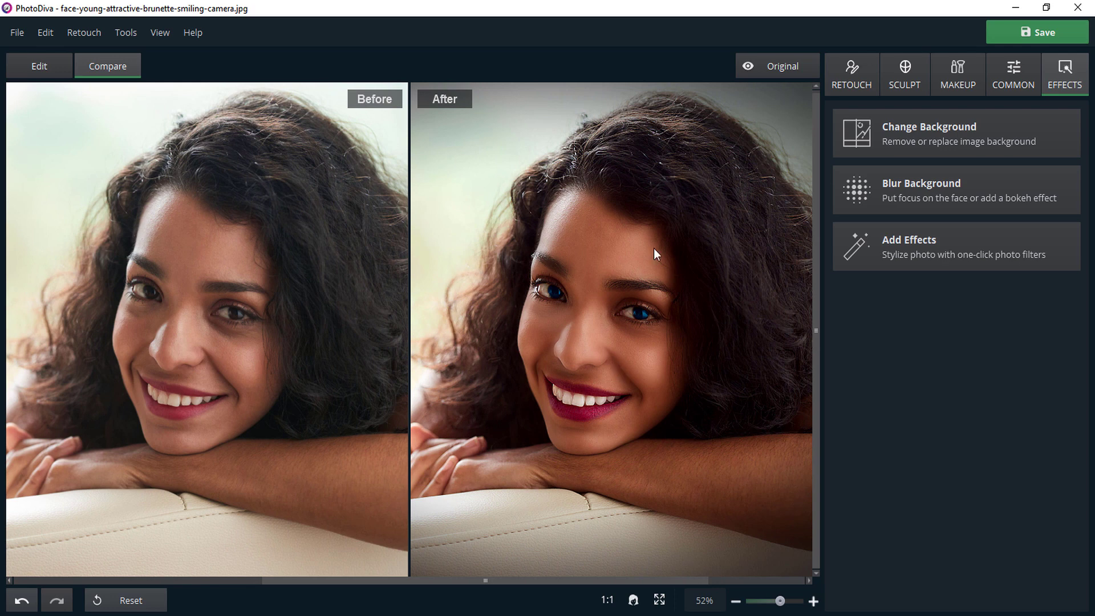
scroll(602, 339, up, 4)
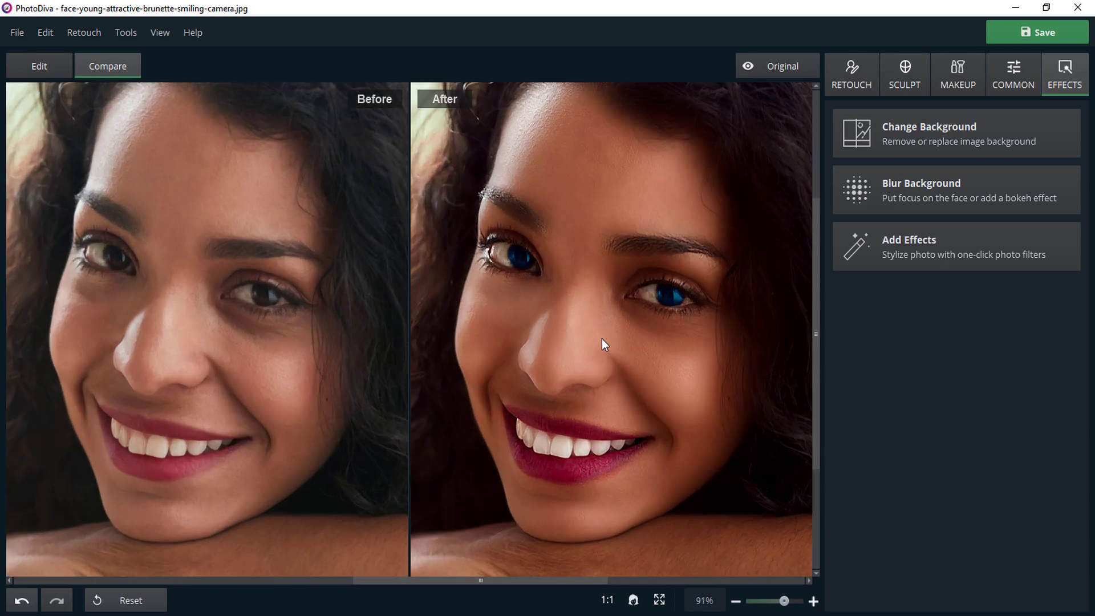
scroll(602, 339, up, 2)
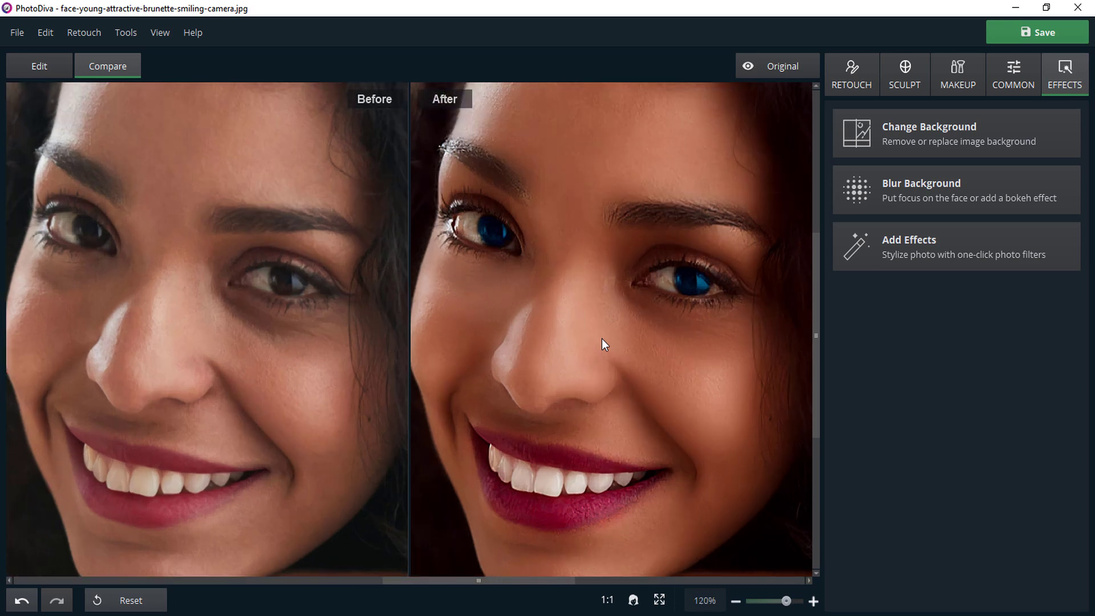
scroll(601, 344, down, 1)
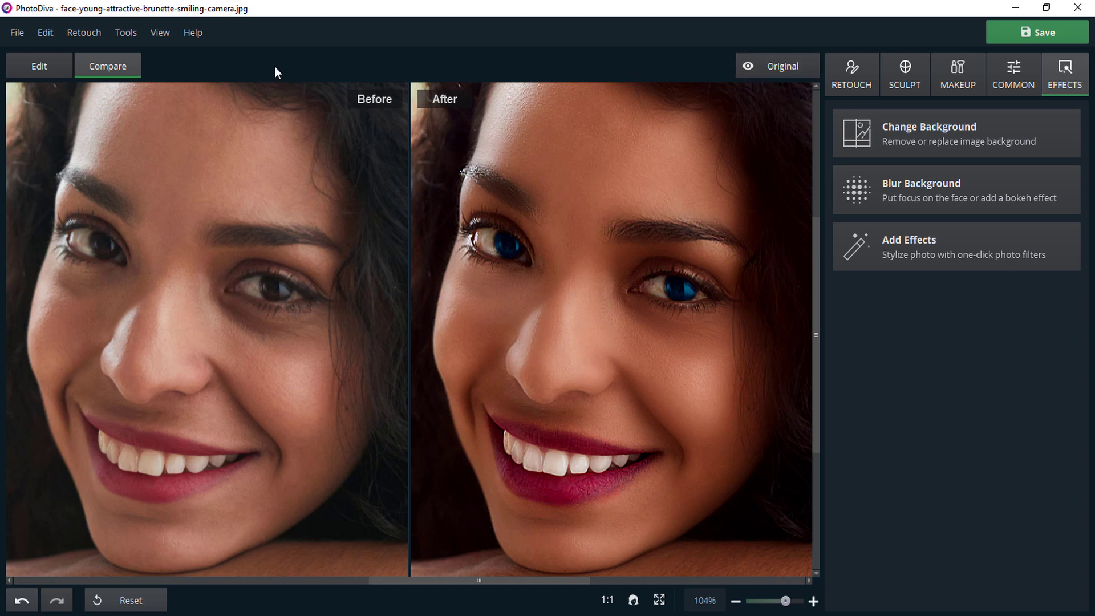
click(110, 75)
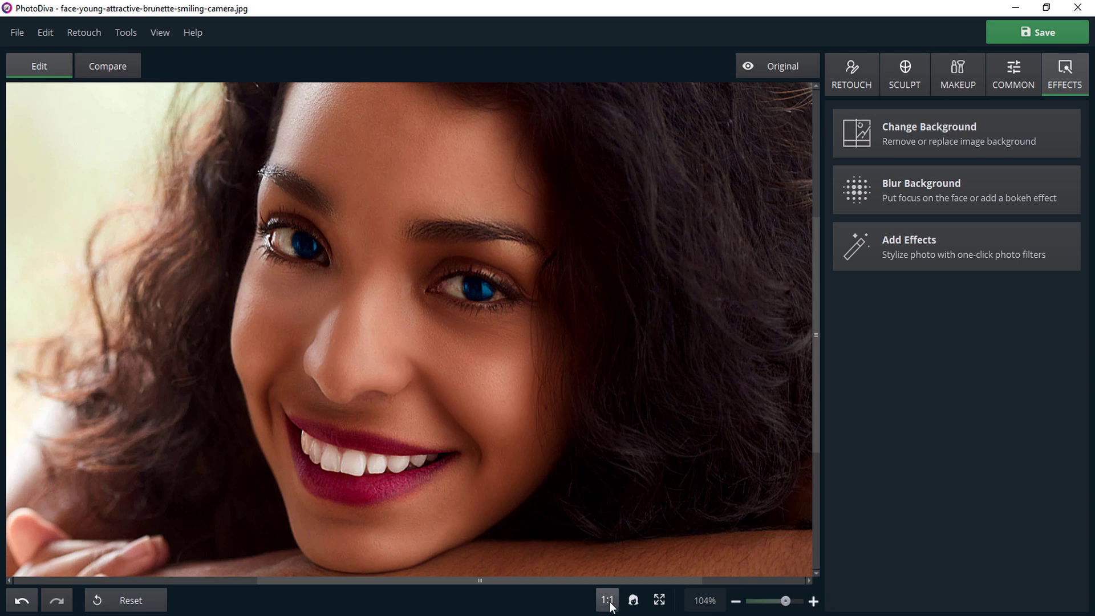
Fit the whole portrait in view and briefly show the original photo to compare it with the retouched version.
click(659, 600)
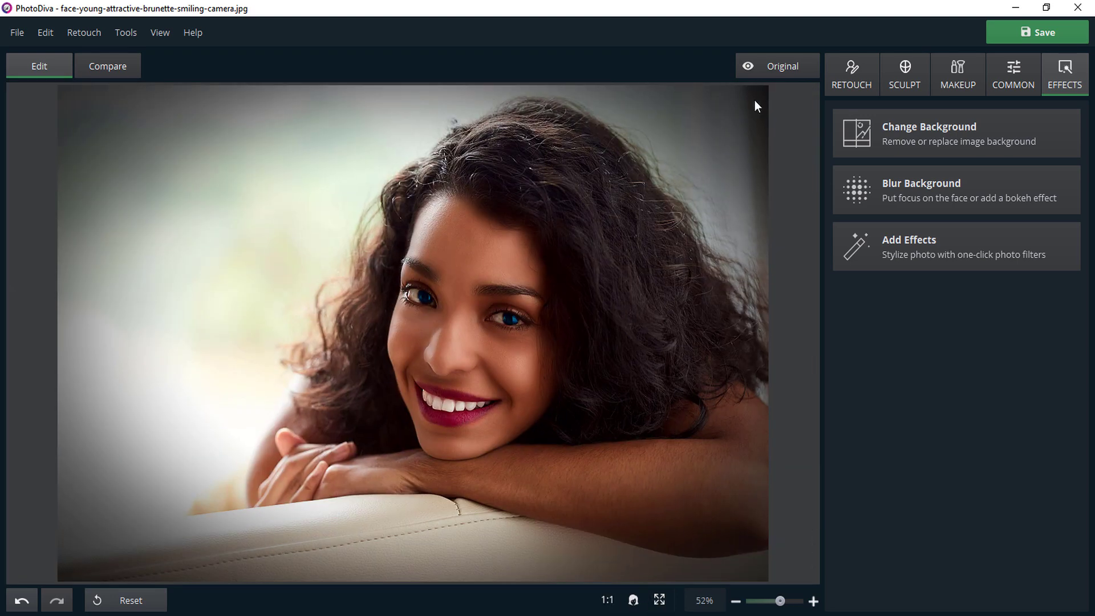
click(777, 65)
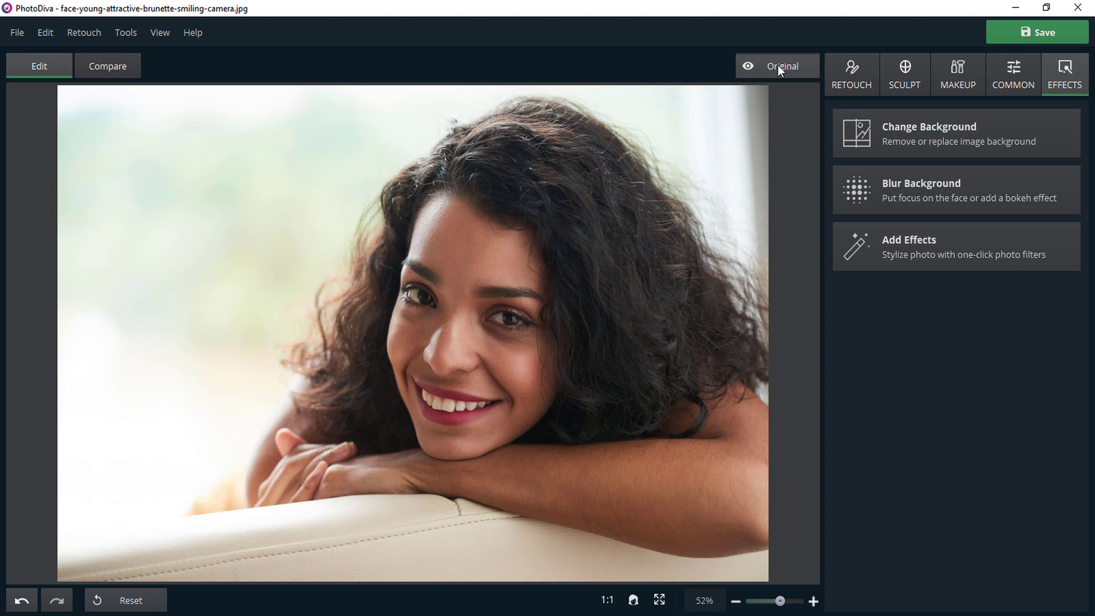
click(779, 65)
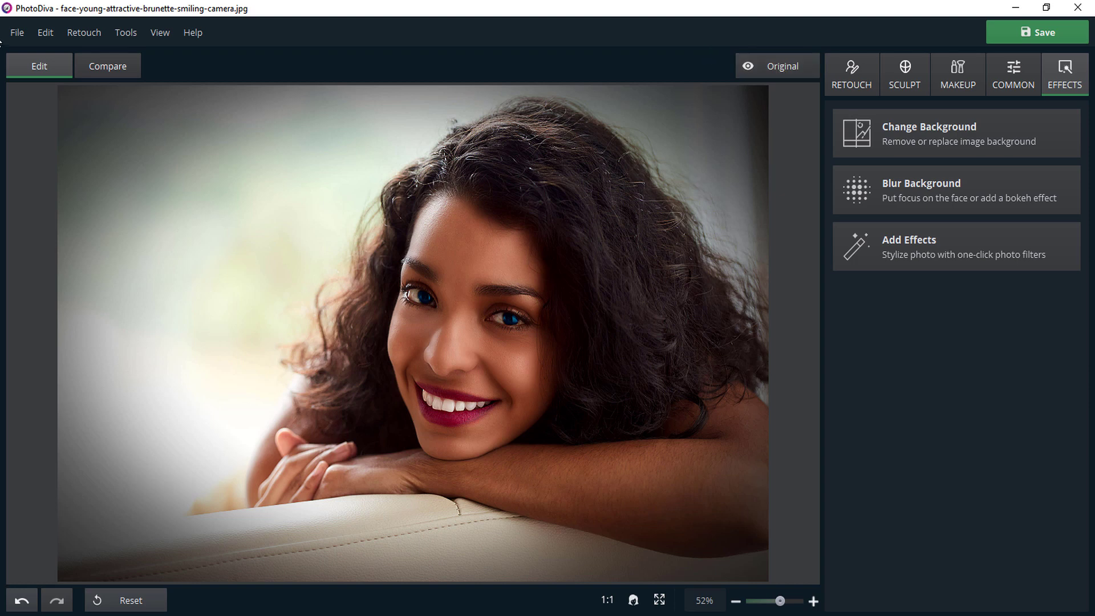
Look through the program's menu commands, view the About information for the program version, and close it.
click(17, 32)
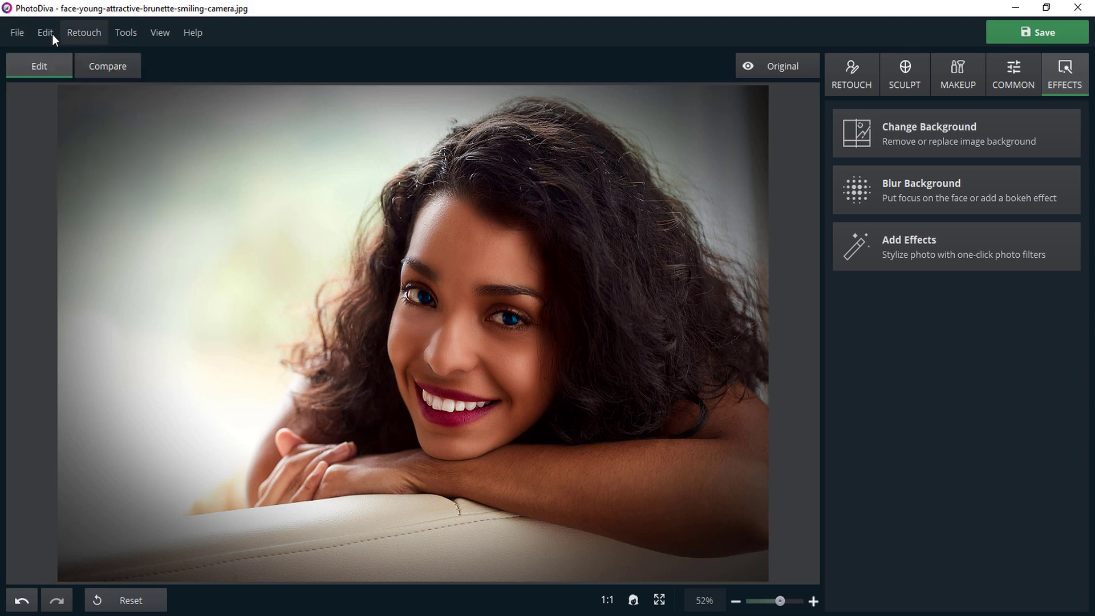
mouse_move(83, 35)
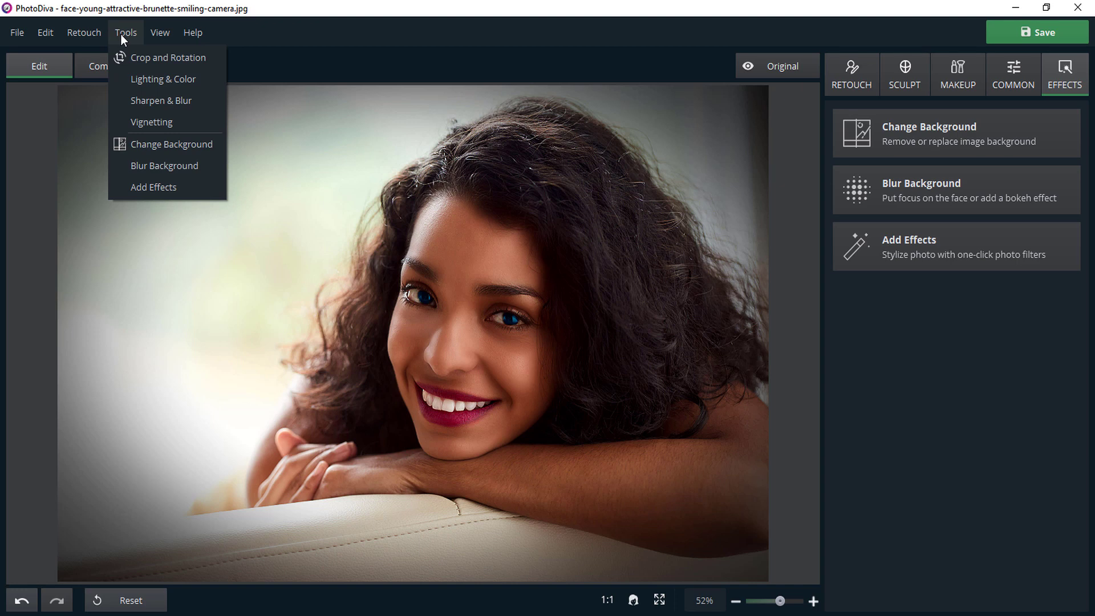
mouse_move(166, 35)
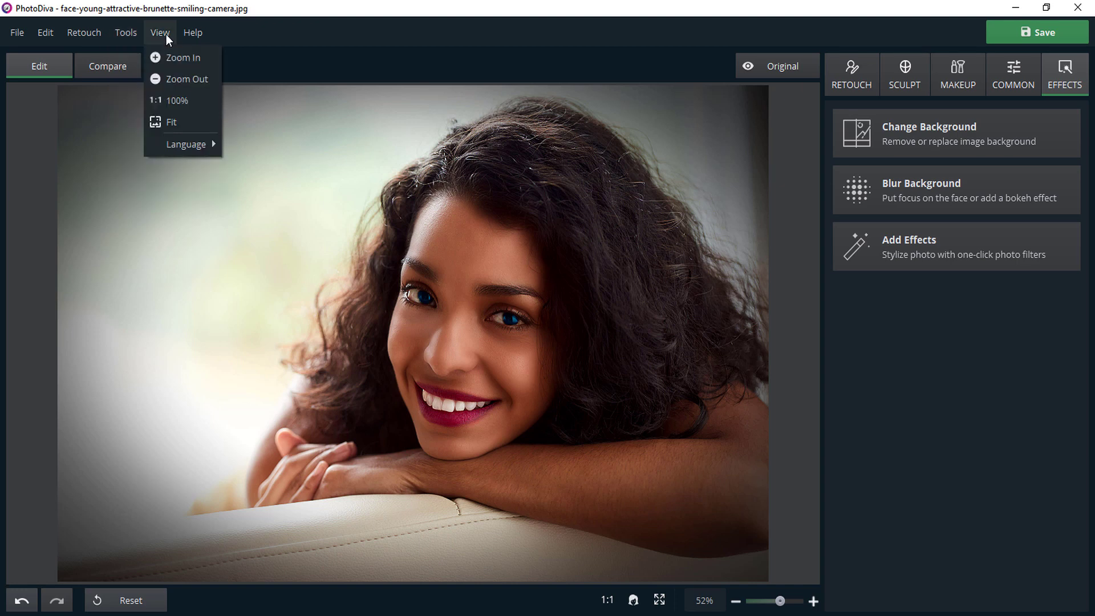
mouse_move(173, 143)
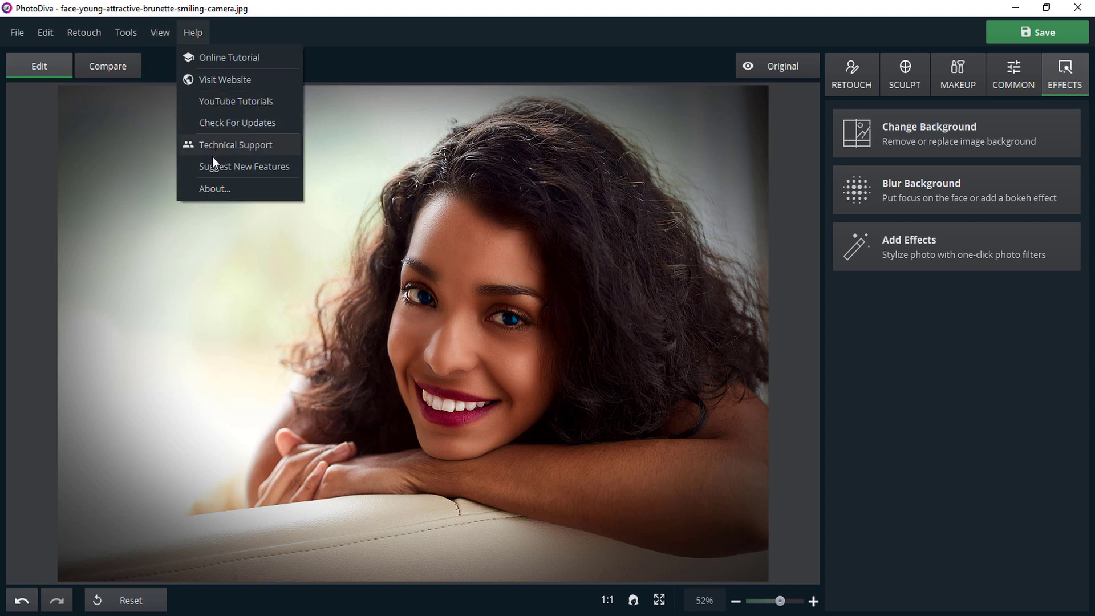
click(209, 189)
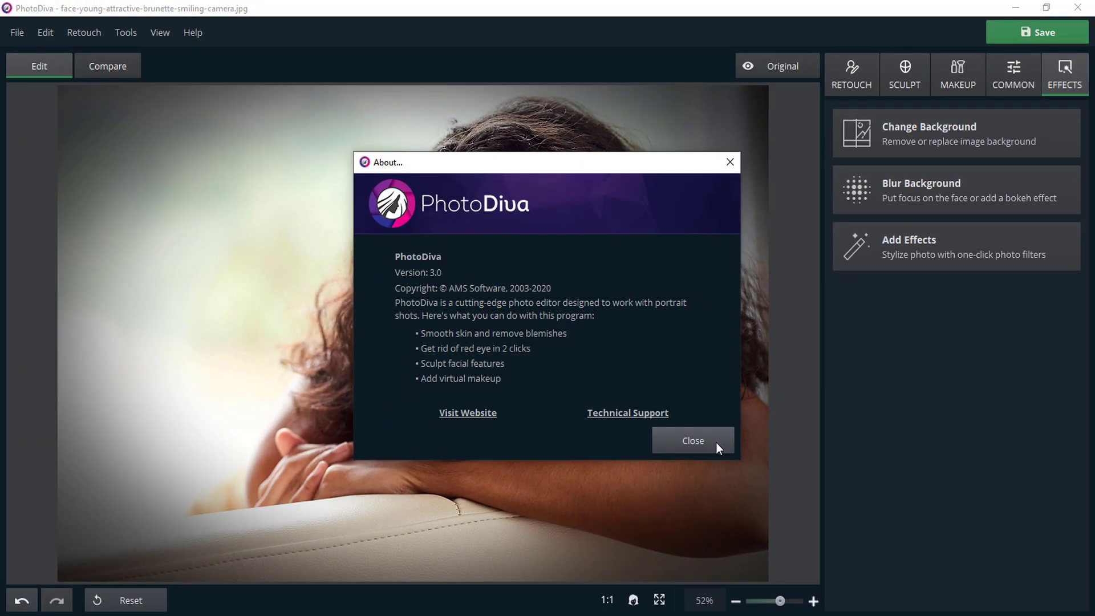
click(716, 443)
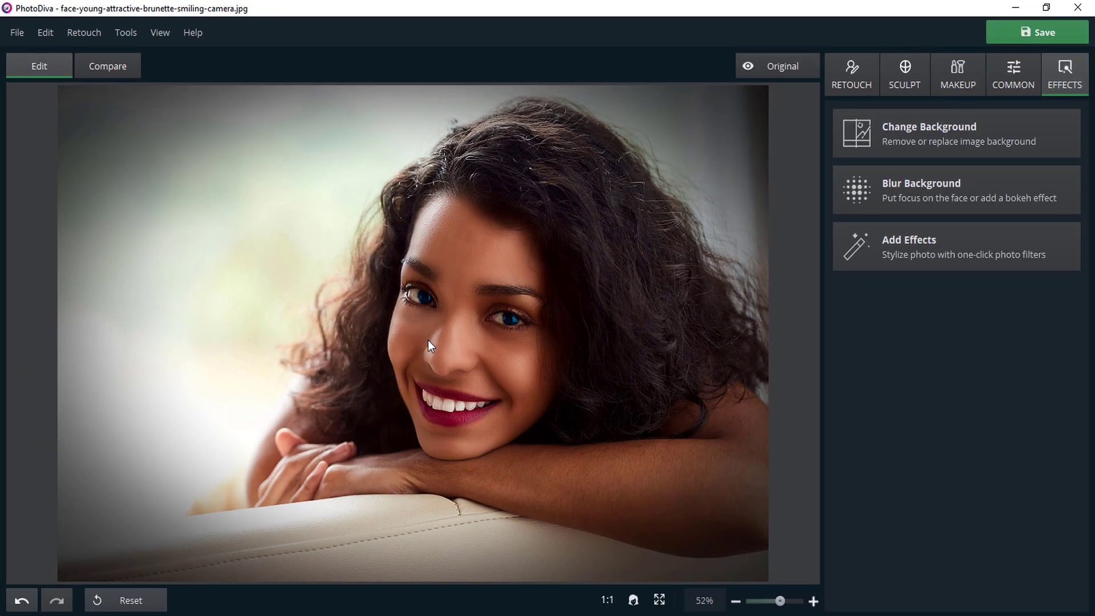